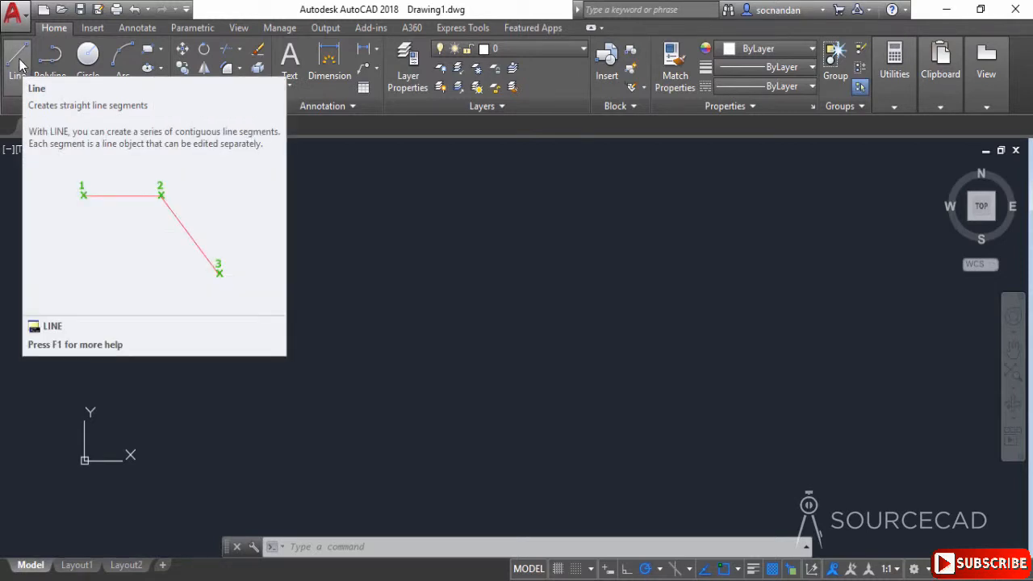
- Draw a horizontal line 10 units long to the right from a freely chosen start point
click(19, 63)
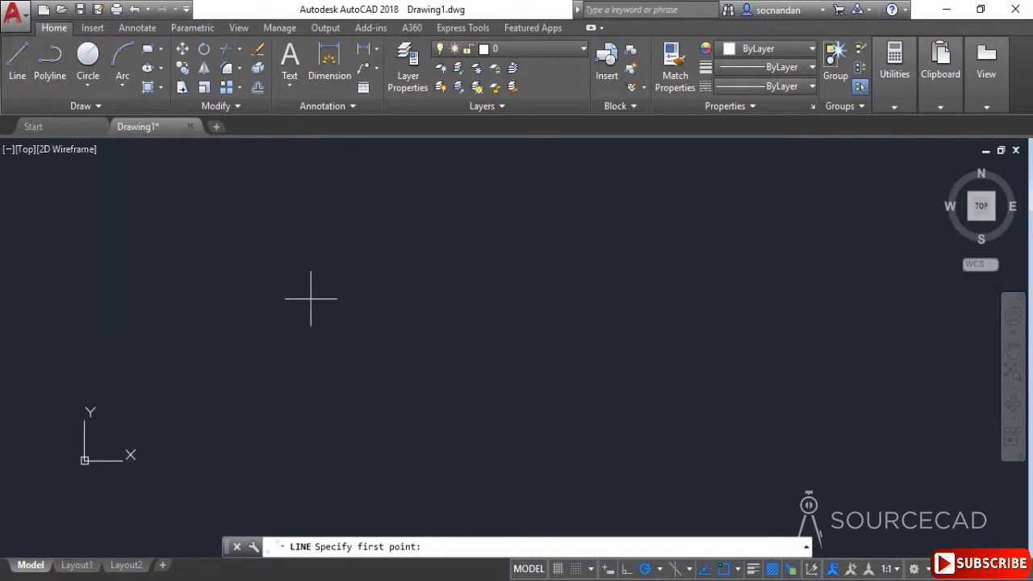
key(Escape)
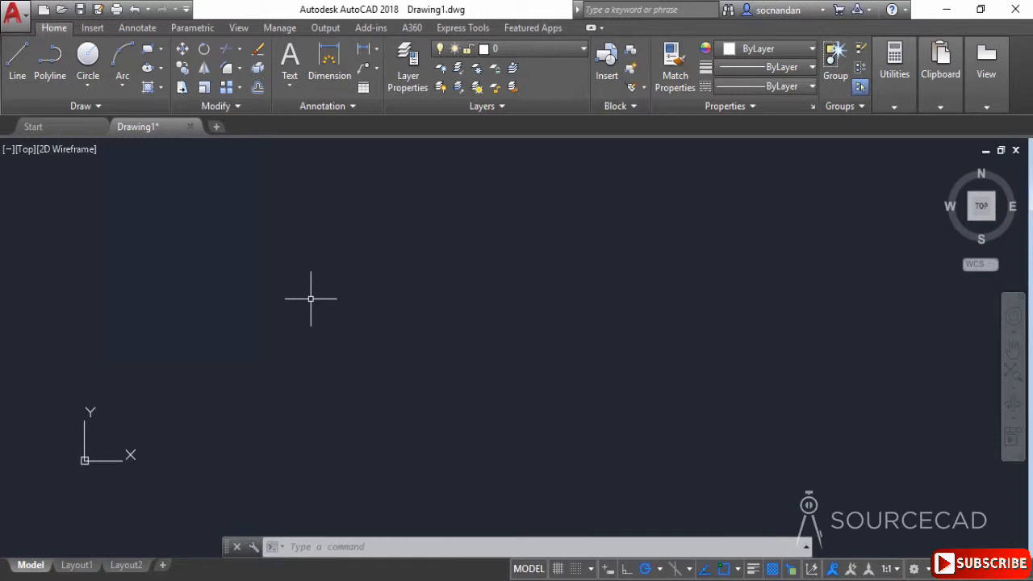
text(l)
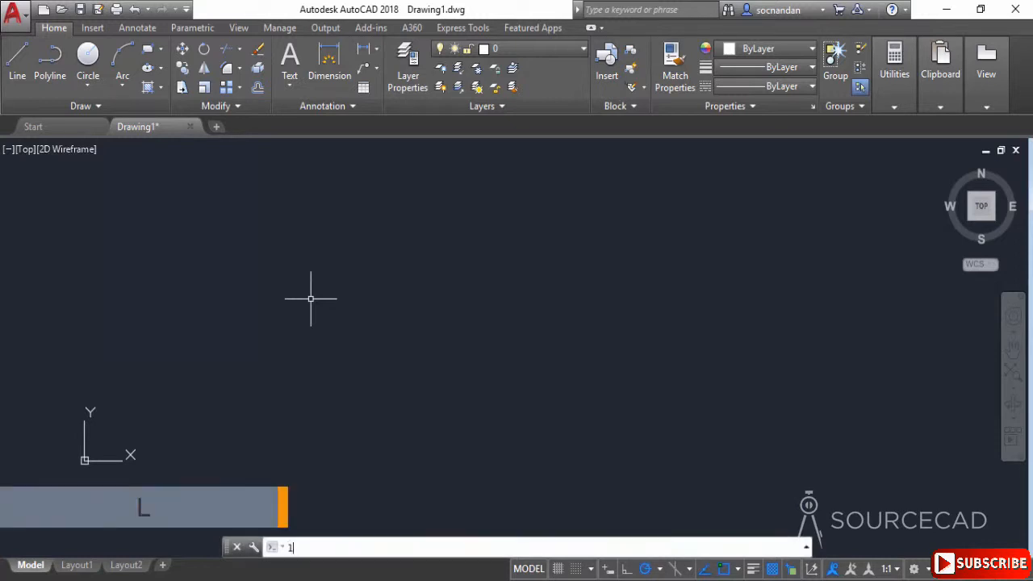
key(Return)
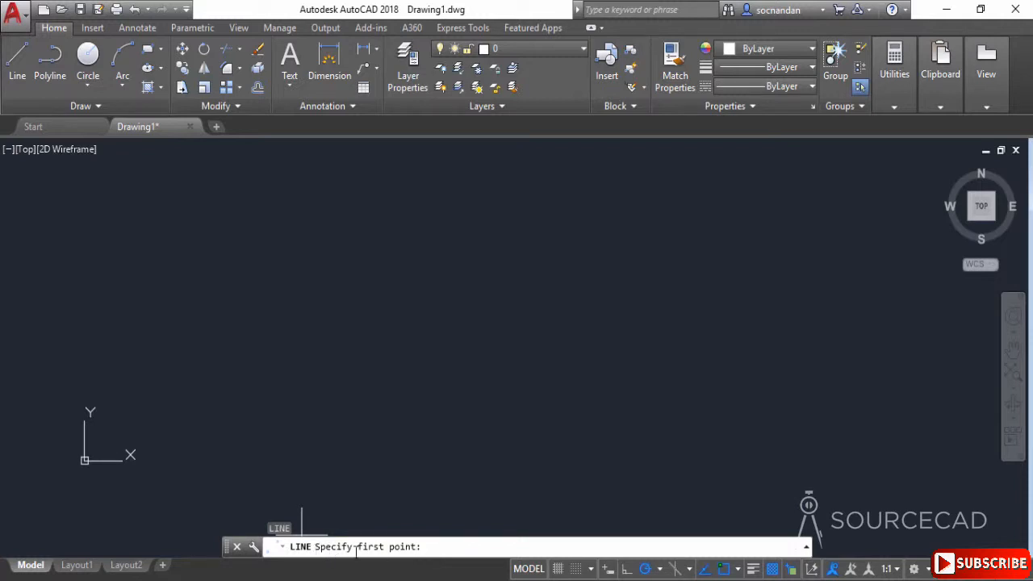
click(331, 388)
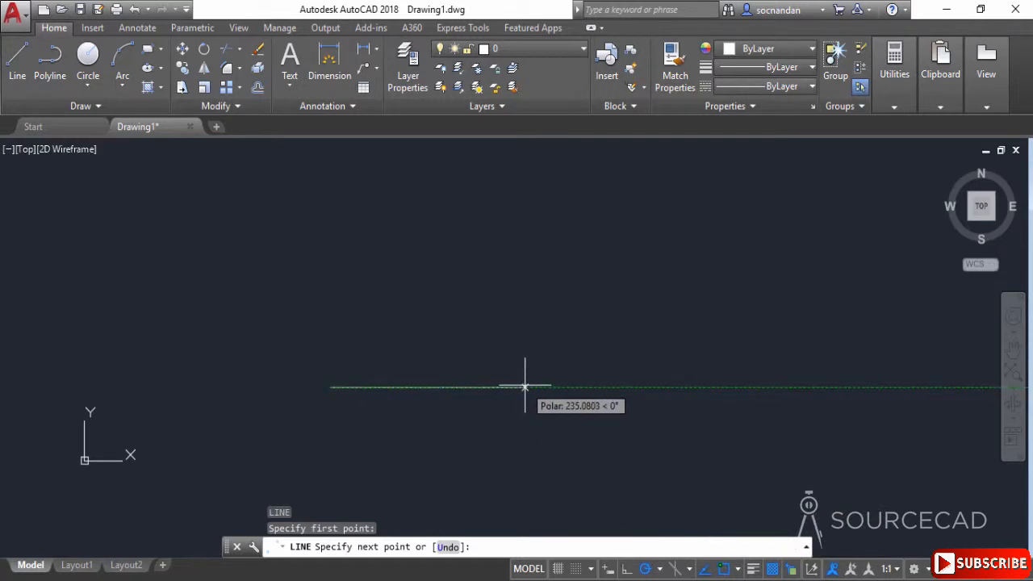
text(10)
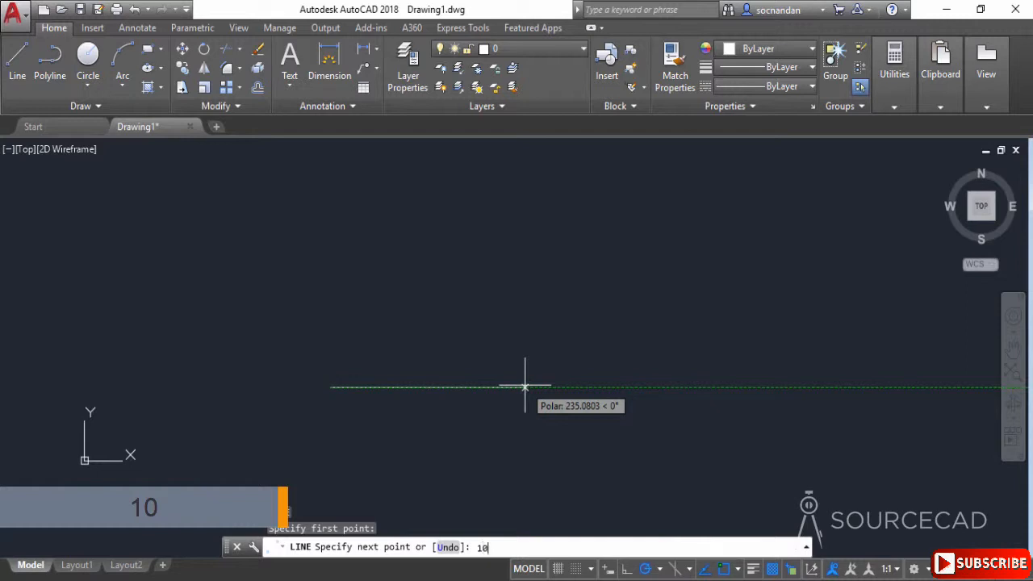
key(Return)
- Continue the line chain with a vertical segment 5 units long going upward
scroll(331, 387, down, 6)
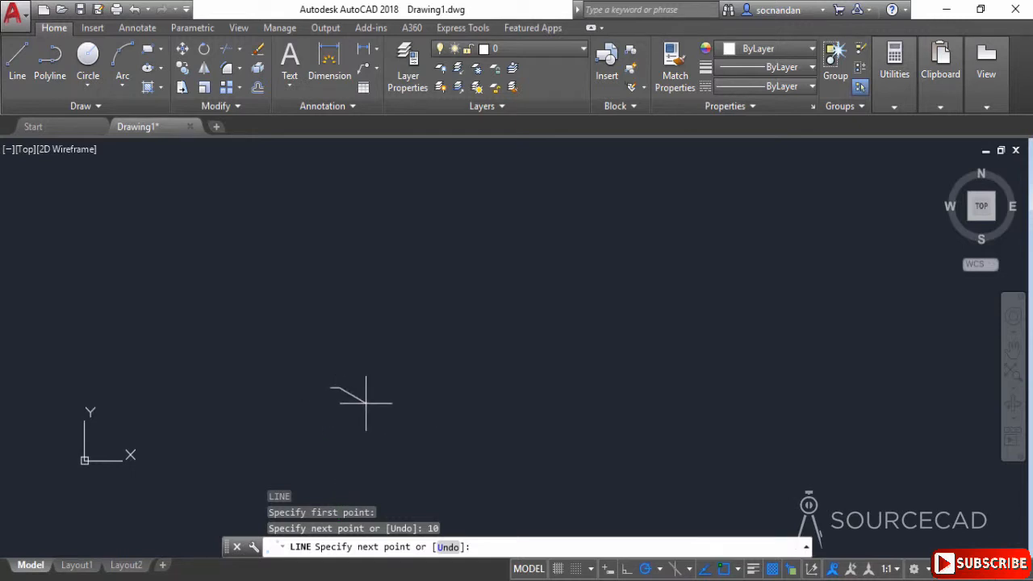
scroll(387, 403, up, 3)
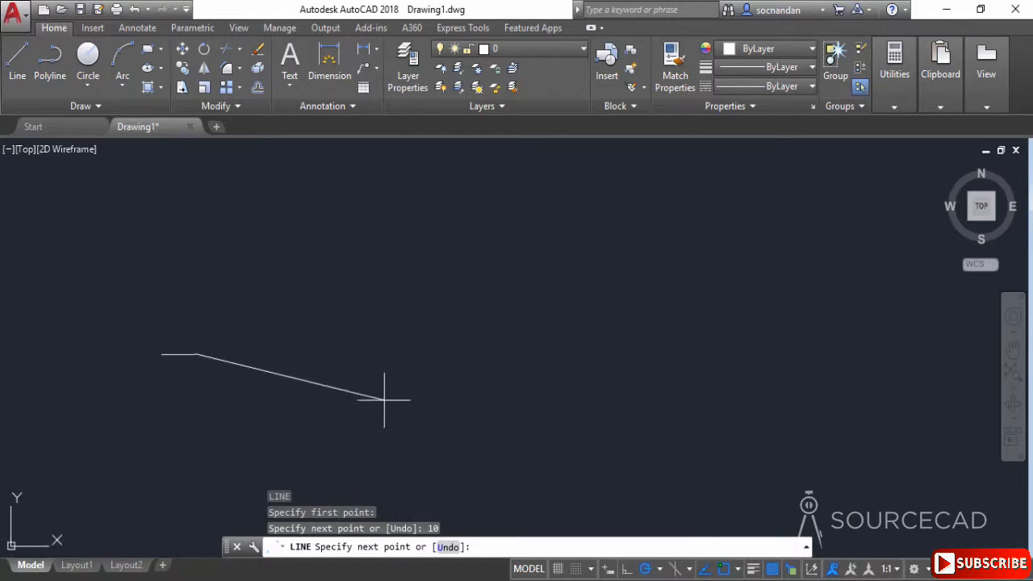
middle_drag(381, 369, 633, 382)
scroll(633, 382, up, 3)
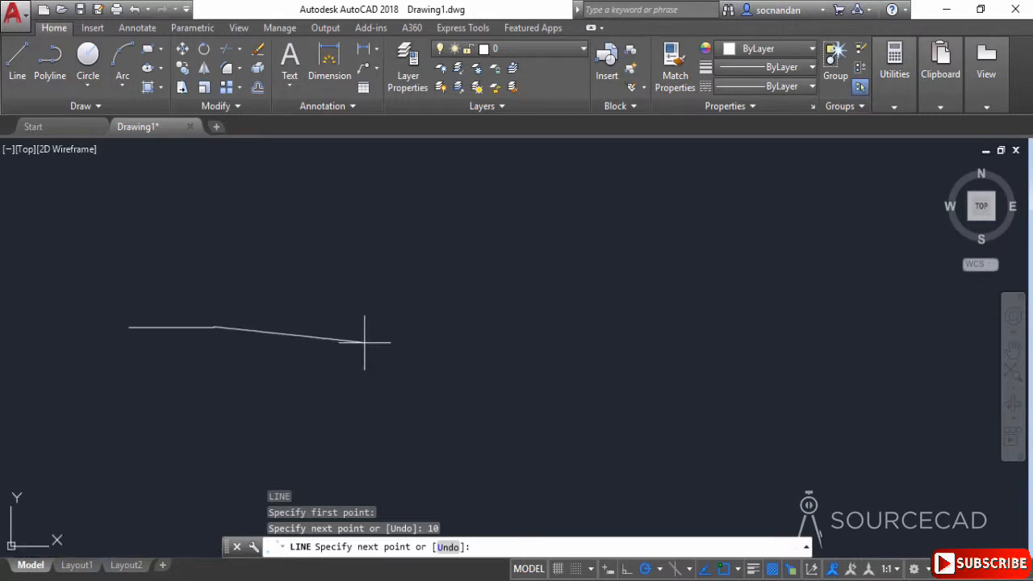
mouse_move(367, 341)
middle_down()
mouse_move(670, 426)
mouse_move(745, 429)
middle_up()
scroll(638, 393, up, 1)
scroll(590, 392, up, 2)
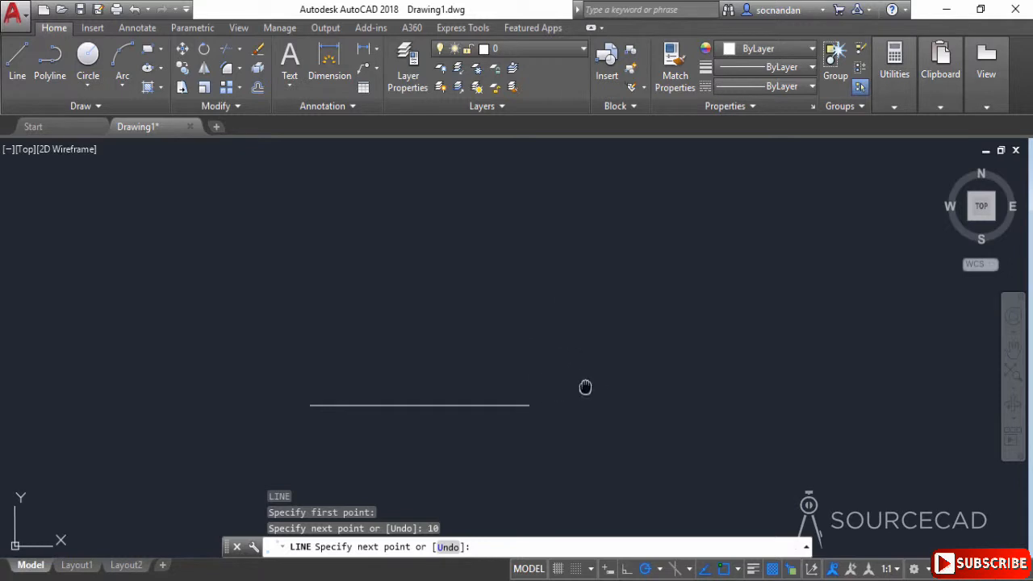
middle_drag(586, 387, 629, 391)
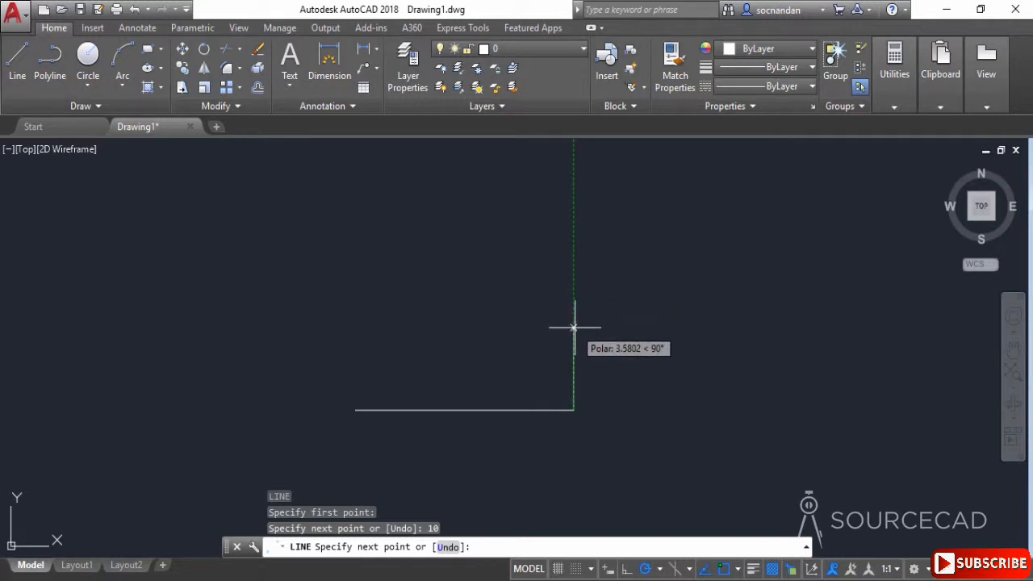
text(5)
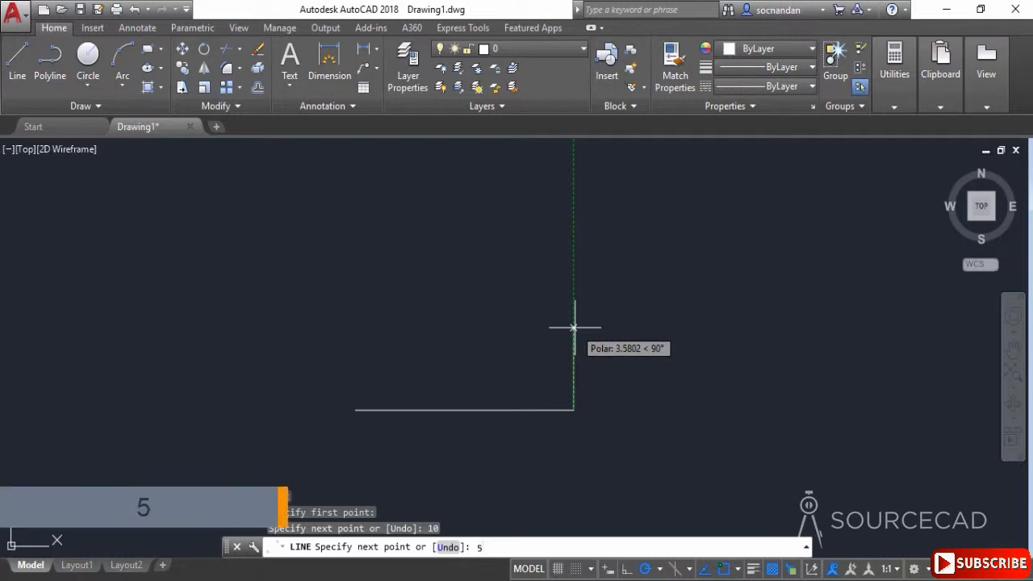
key(Return)
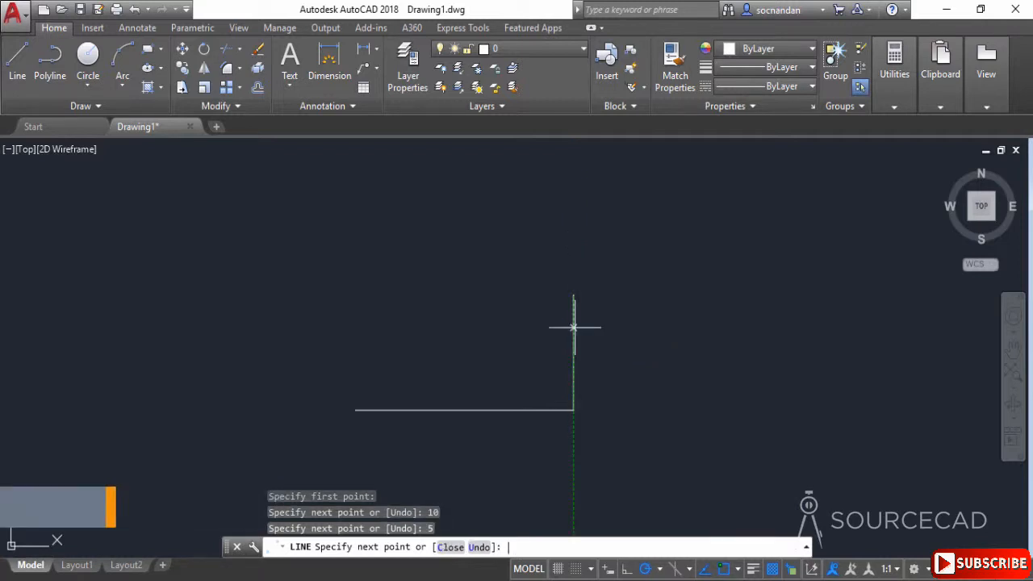
- Add a 10-unit segment leftward and close the chain into a rectangle
text(10)
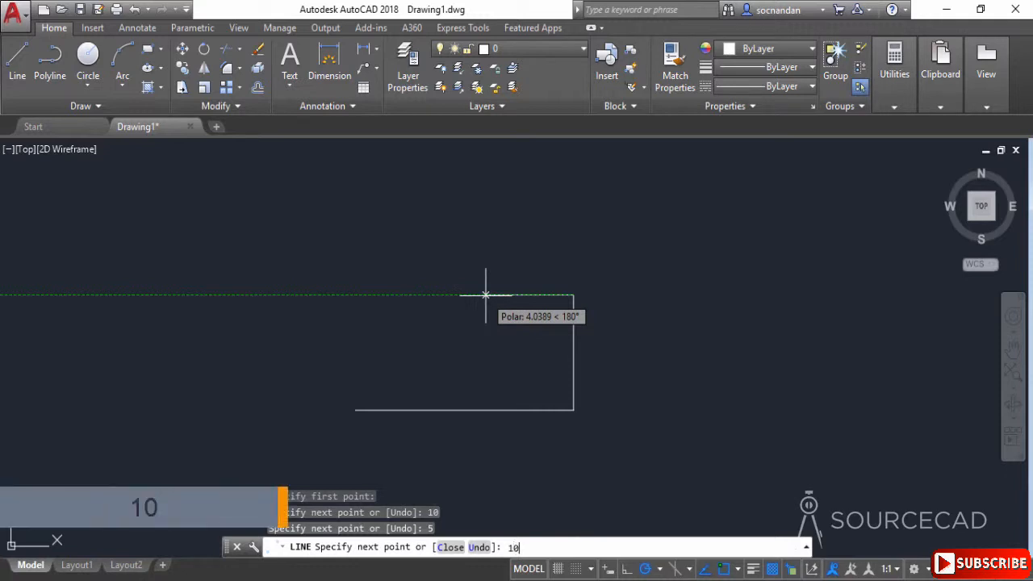
key(Return)
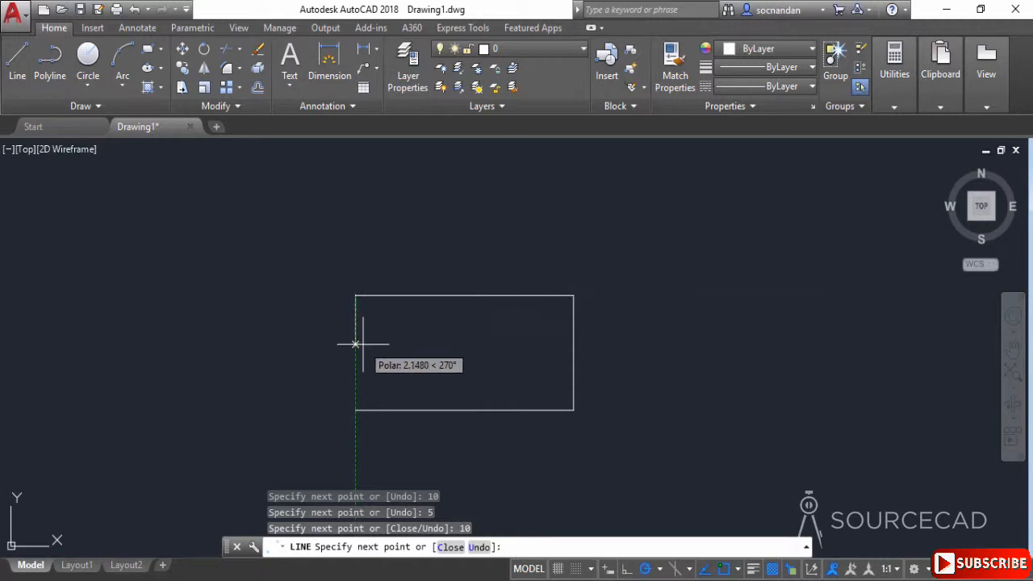
text(c)
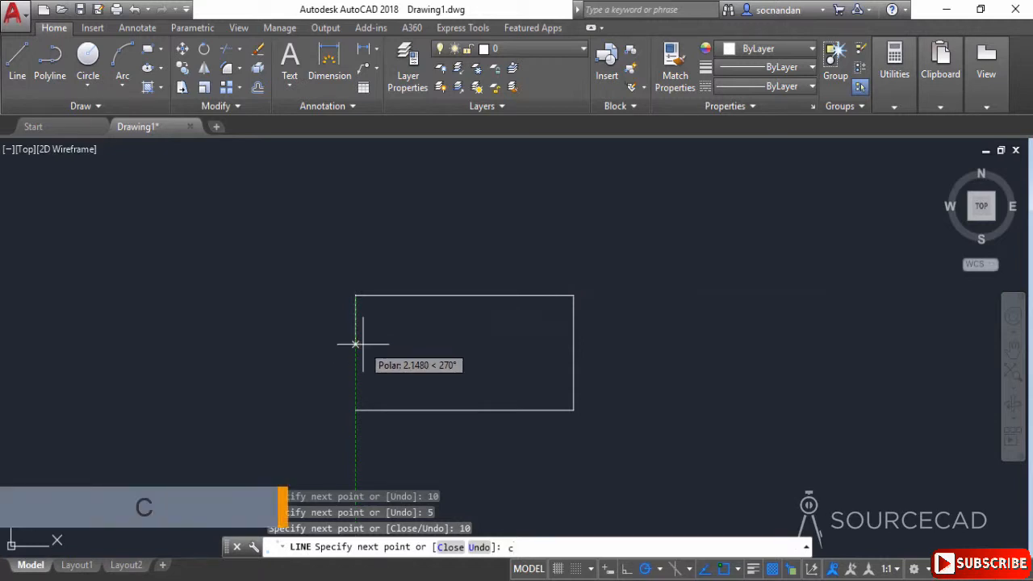
key(Return)
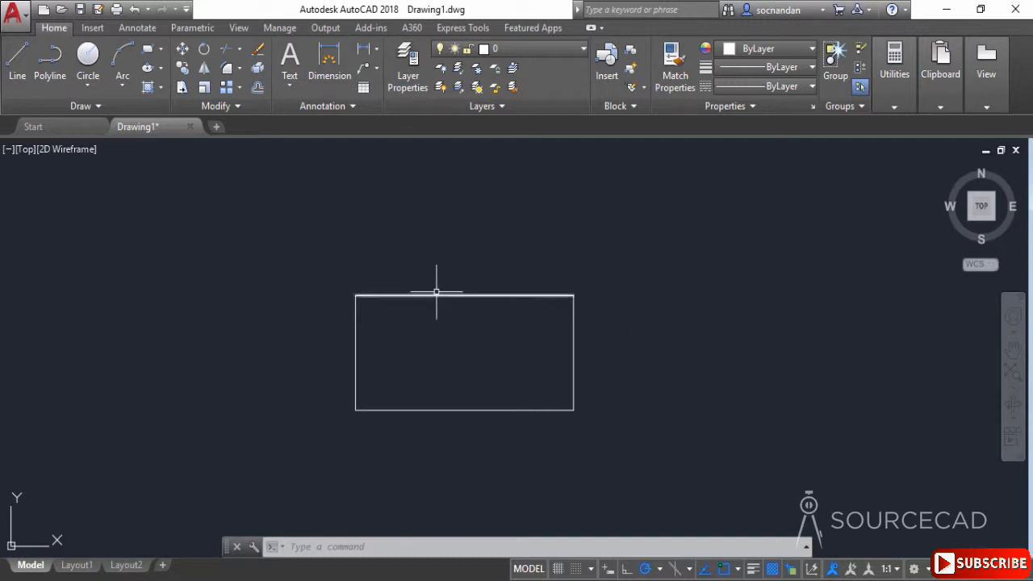
- Erase all four lines of the rectangle
click(327, 270)
click(656, 467)
right_click(632, 297)
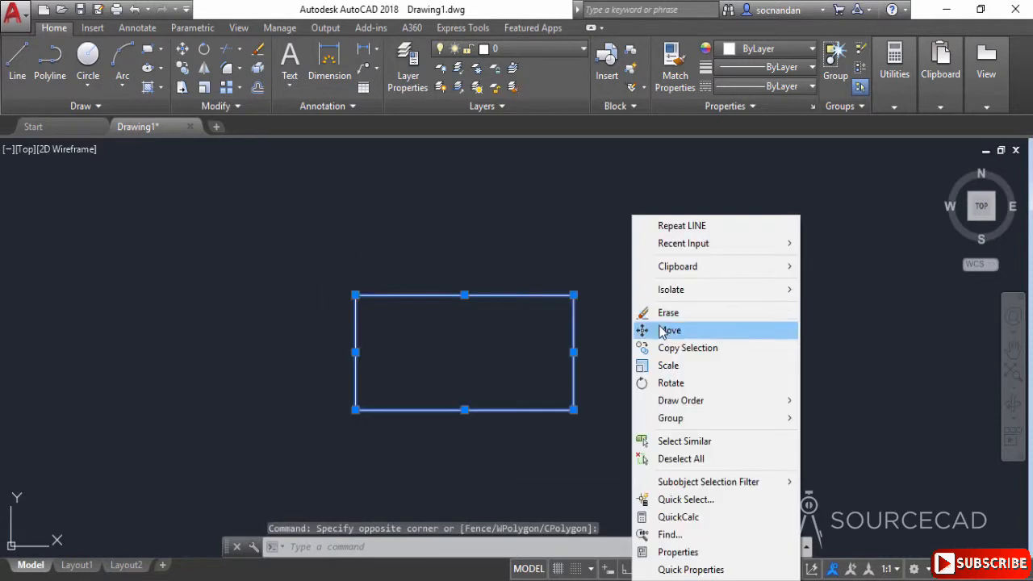
click(650, 309)
- Draw a line from the origin 0,0 to 10,0 using absolute coordinates
middle_drag(54, 513, 691, 294)
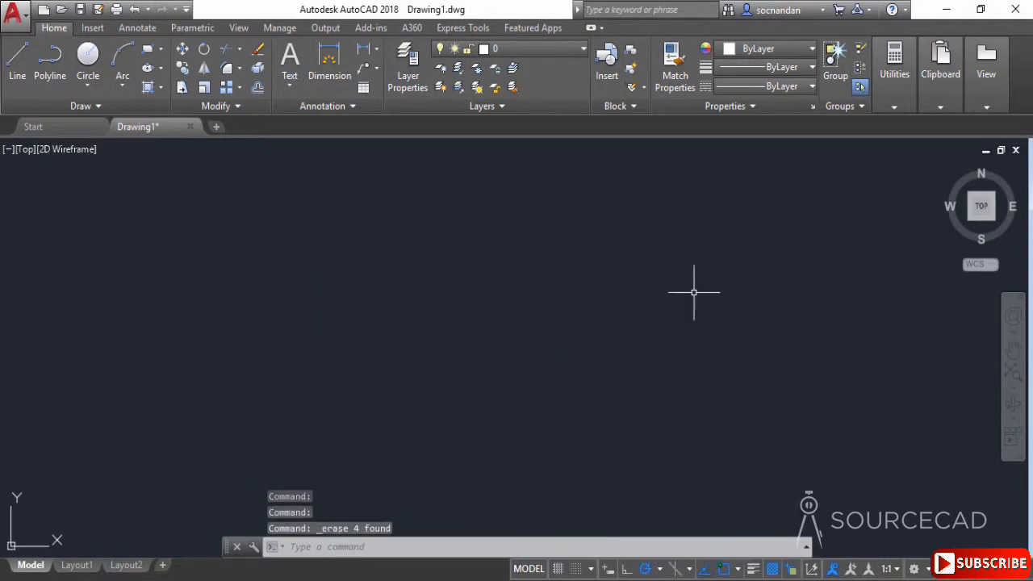
middle_drag(256, 456, 701, 236)
middle_drag(455, 388, 732, 240)
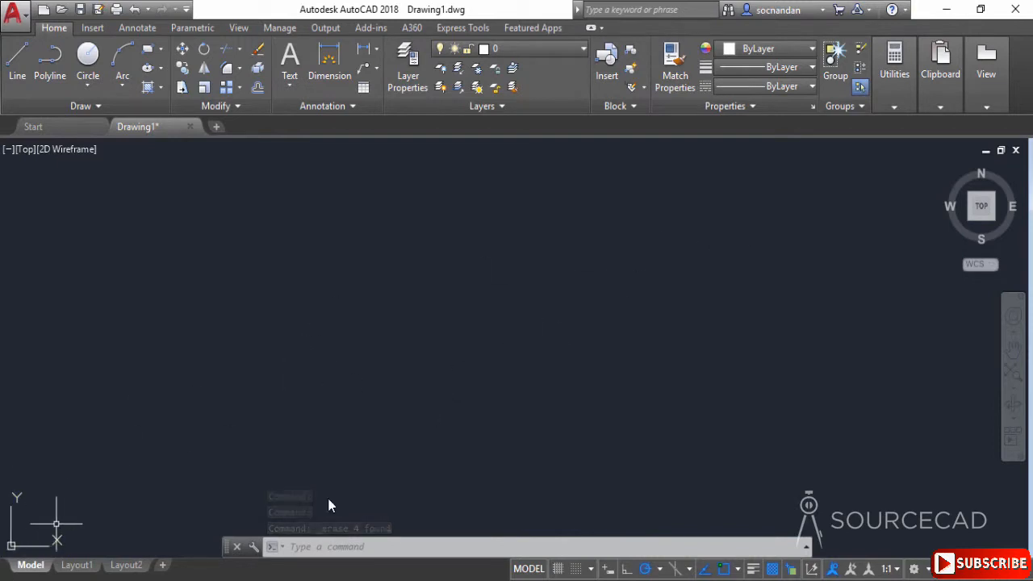
click(1013, 373)
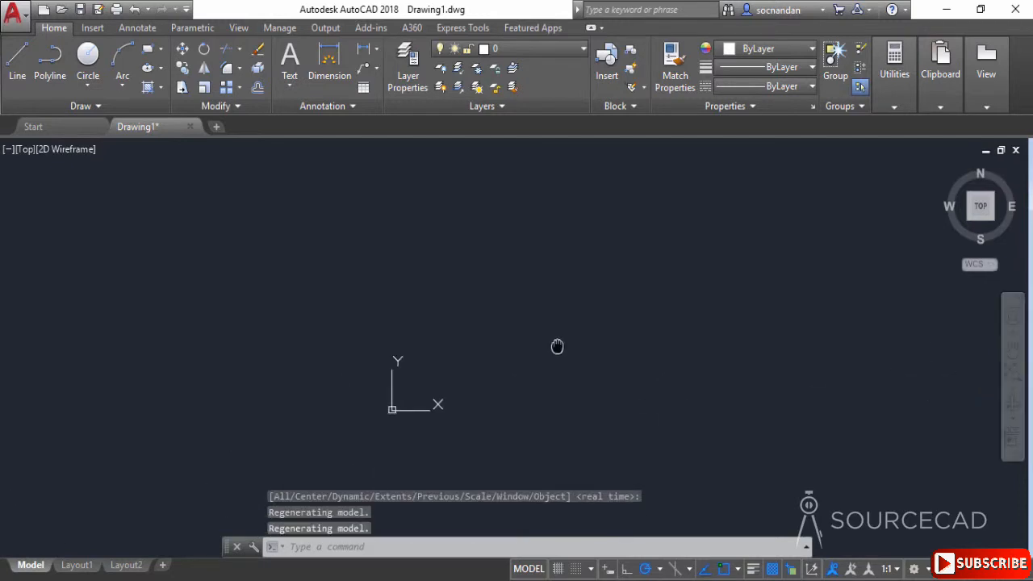
middle_drag(751, 400, 554, 383)
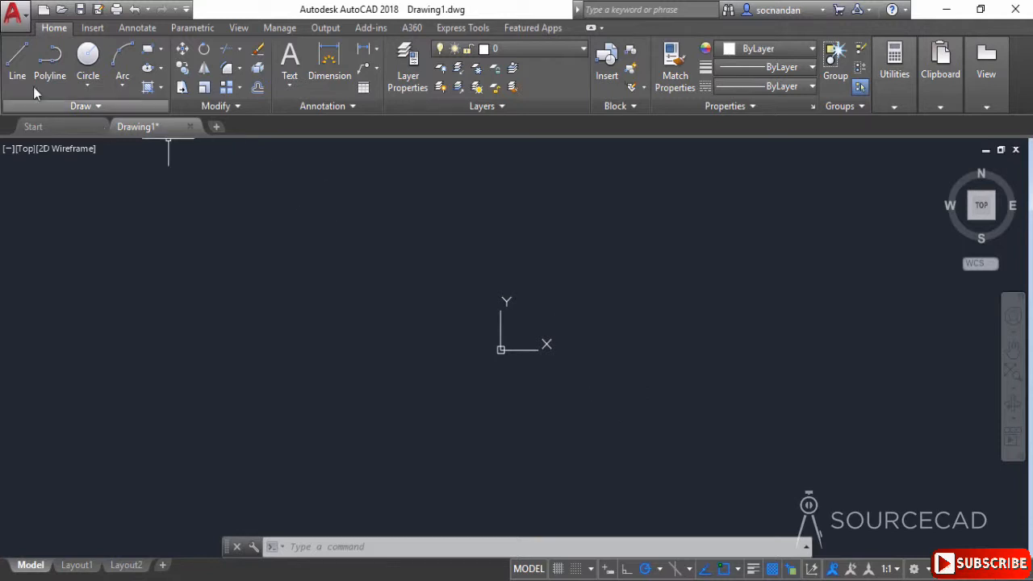
click(17, 60)
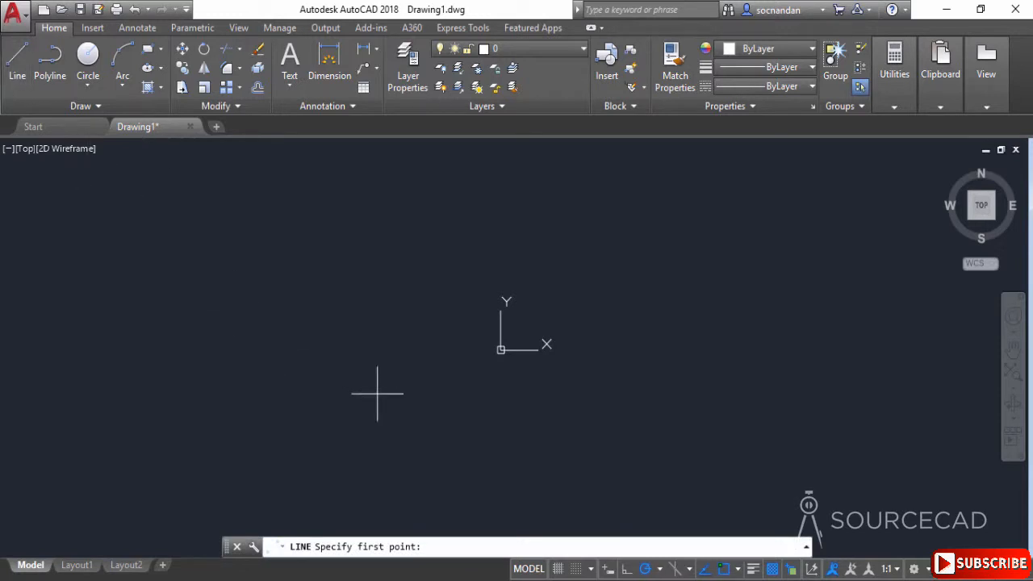
text(0,0)
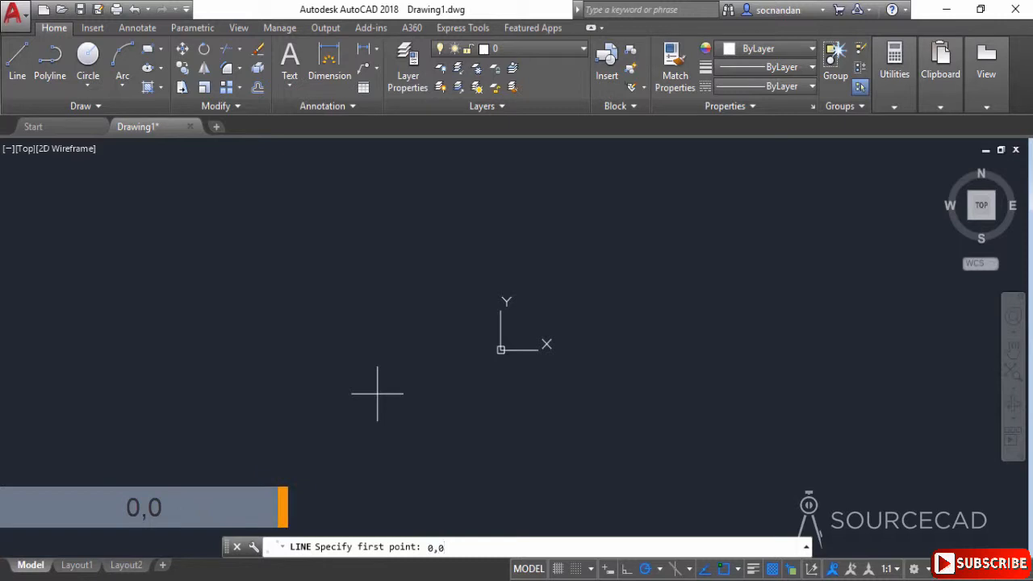
key(Return)
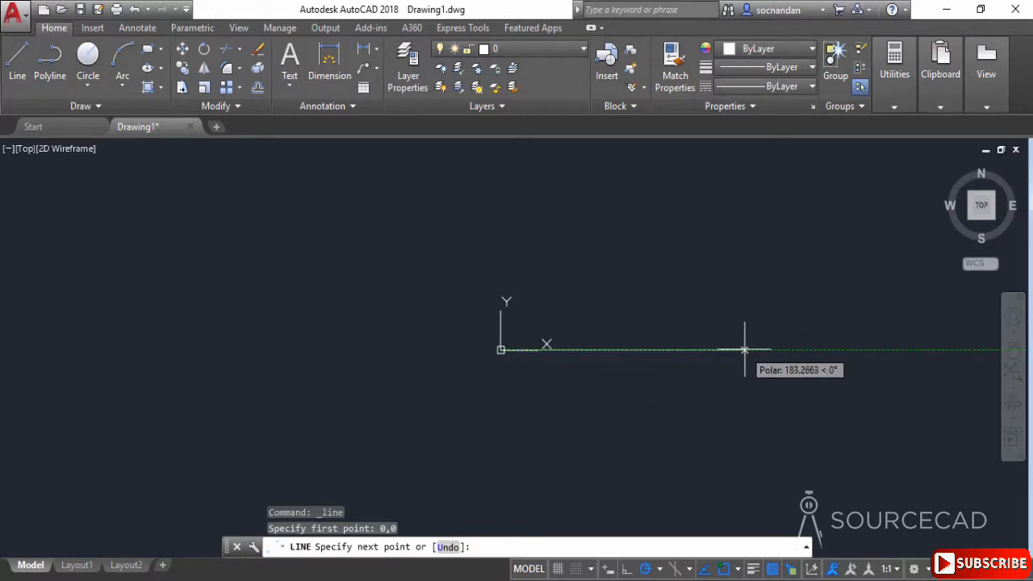
middle_drag(743, 348, 633, 376)
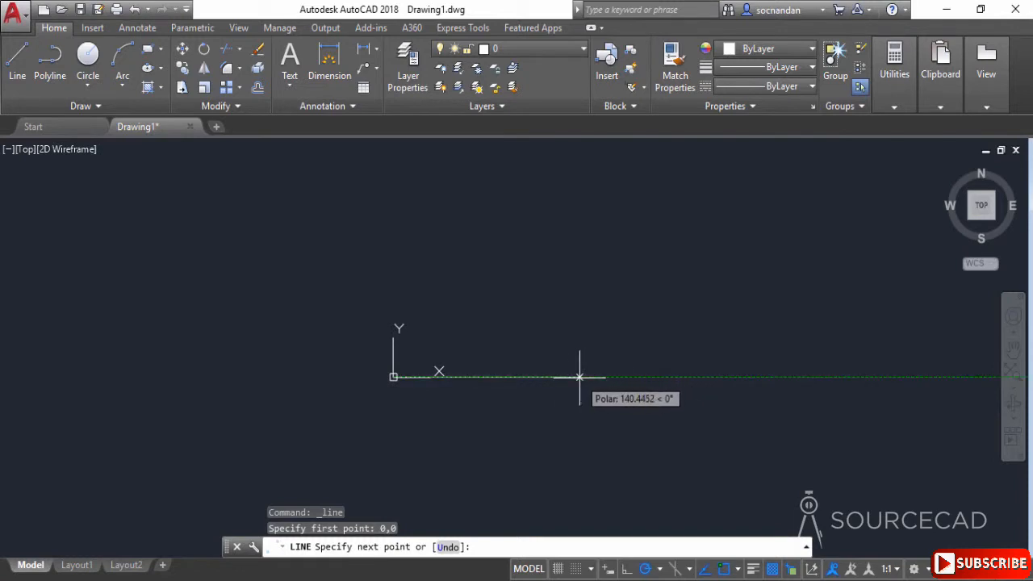
text(10)
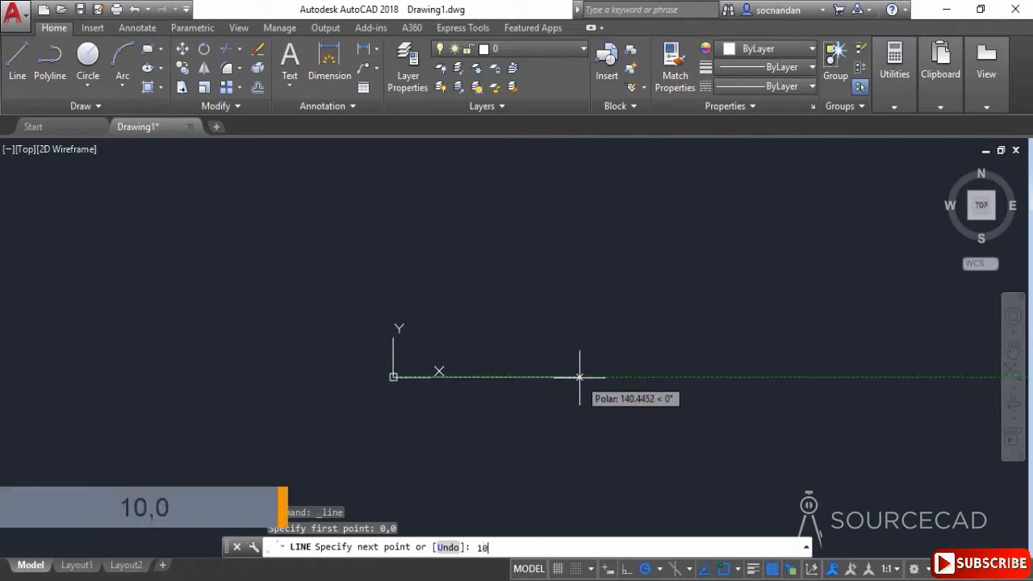
text(,0)
key(Return)
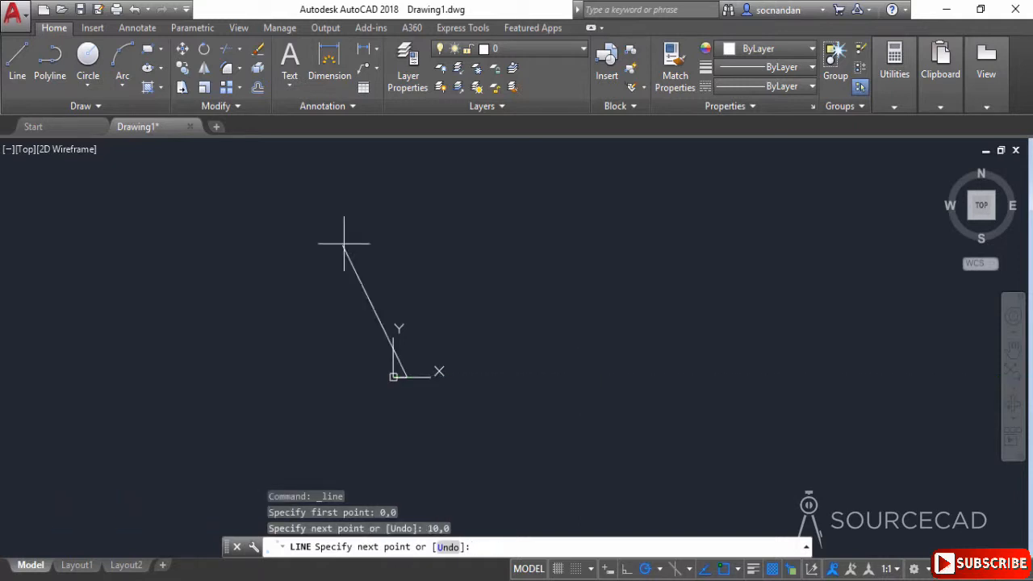
- Continue the line chain from 10,0 up to the absolute coordinate 10,5
scroll(404, 334, up, 10)
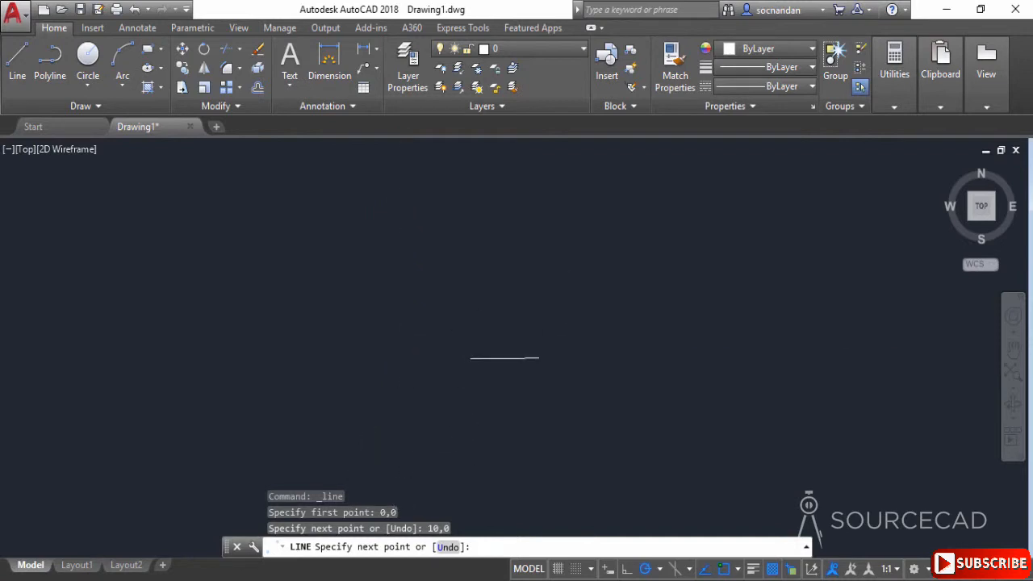
scroll(480, 318, up, 2)
middle_drag(495, 367, 664, 348)
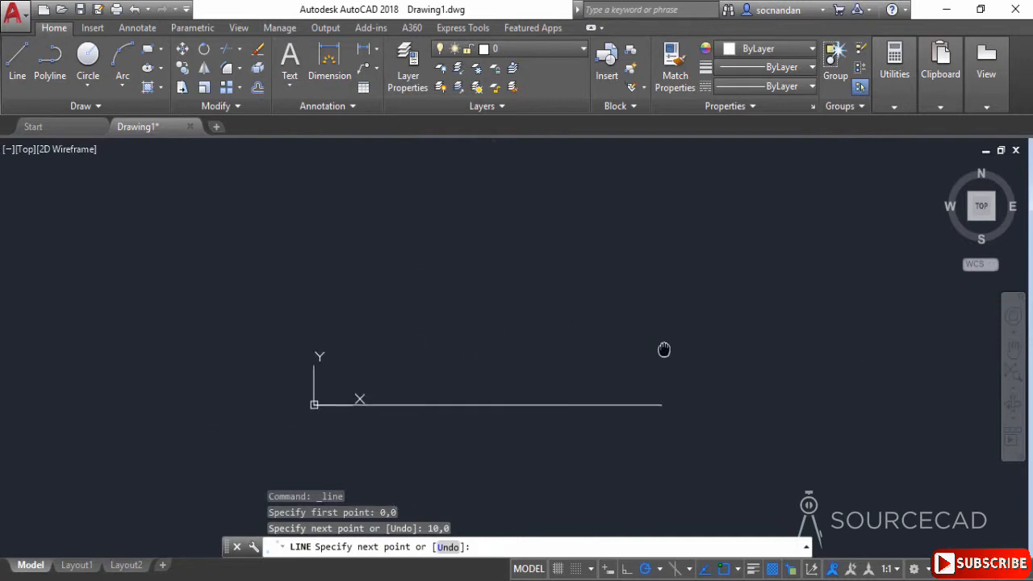
middle_drag(662, 250, 662, 303)
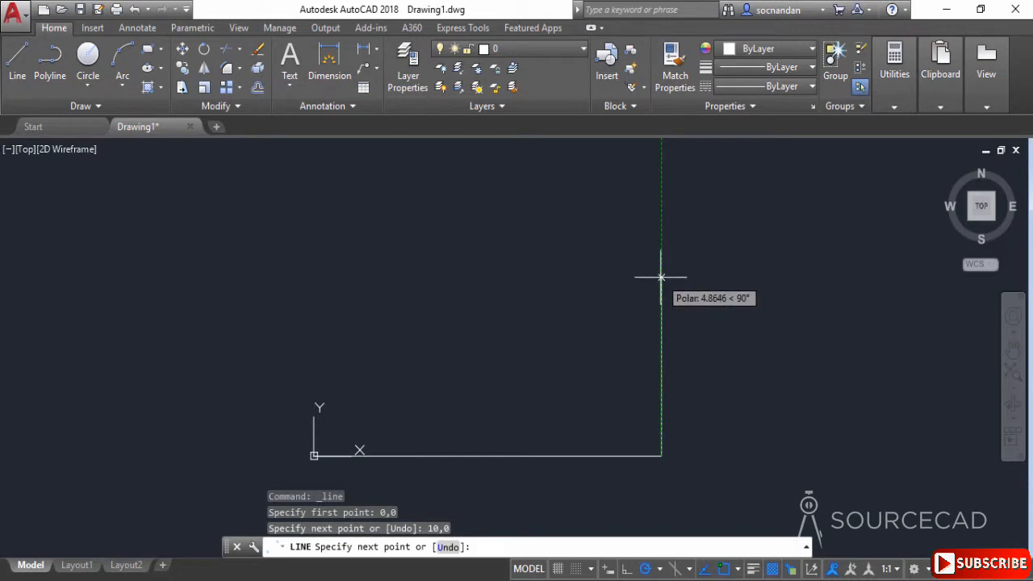
text(10)
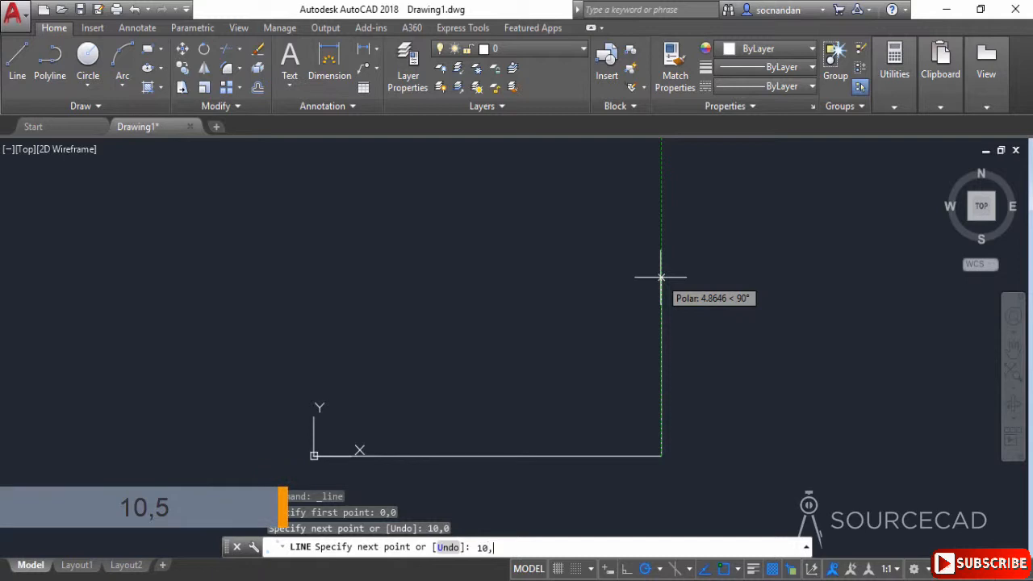
text(,5)
key(Return)
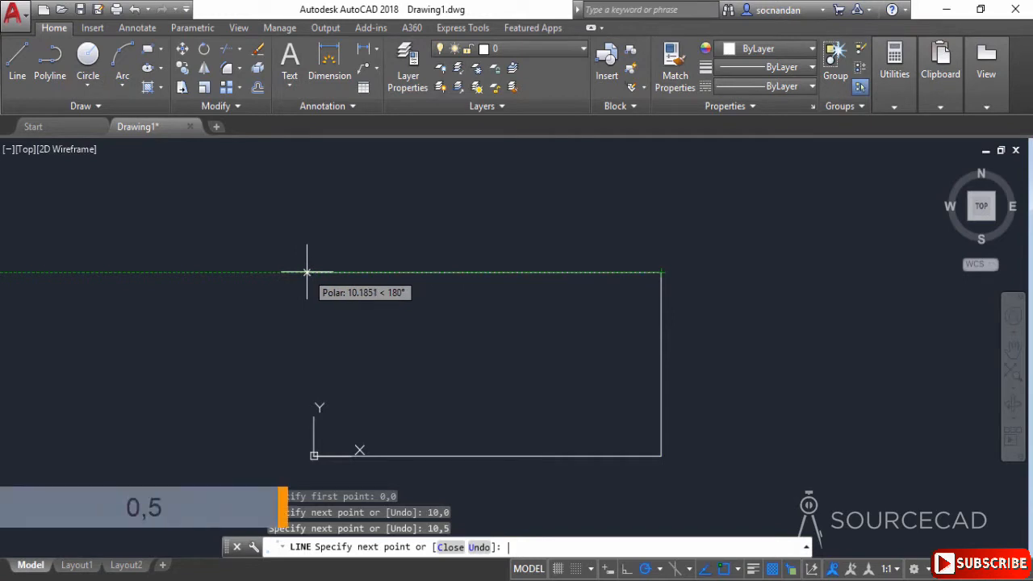
- Complete the rectangle with line segments to the absolute coordinates 0,5 and 0,0, and end the Line command
text(0,5)
key(Return)
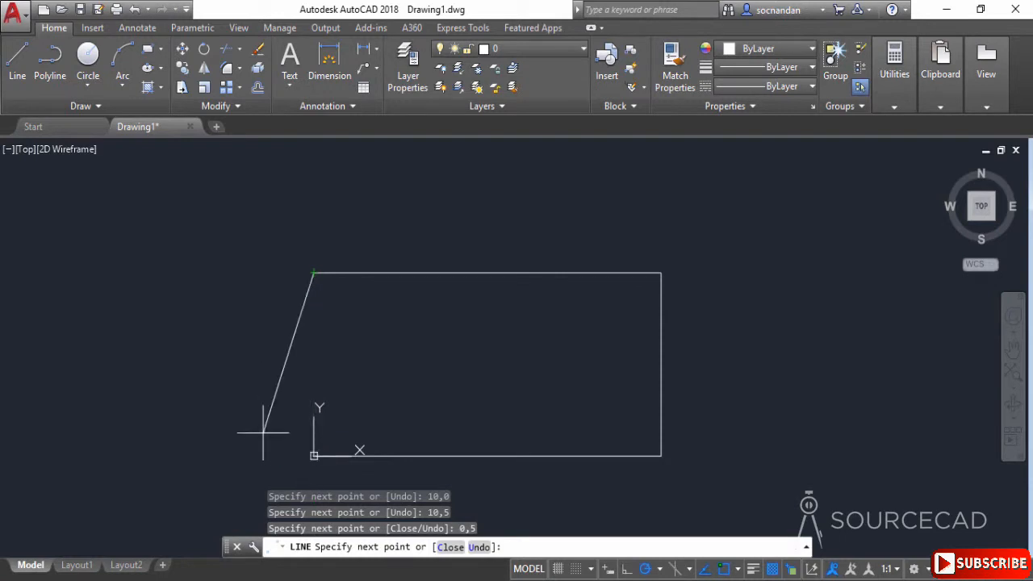
text(0,)
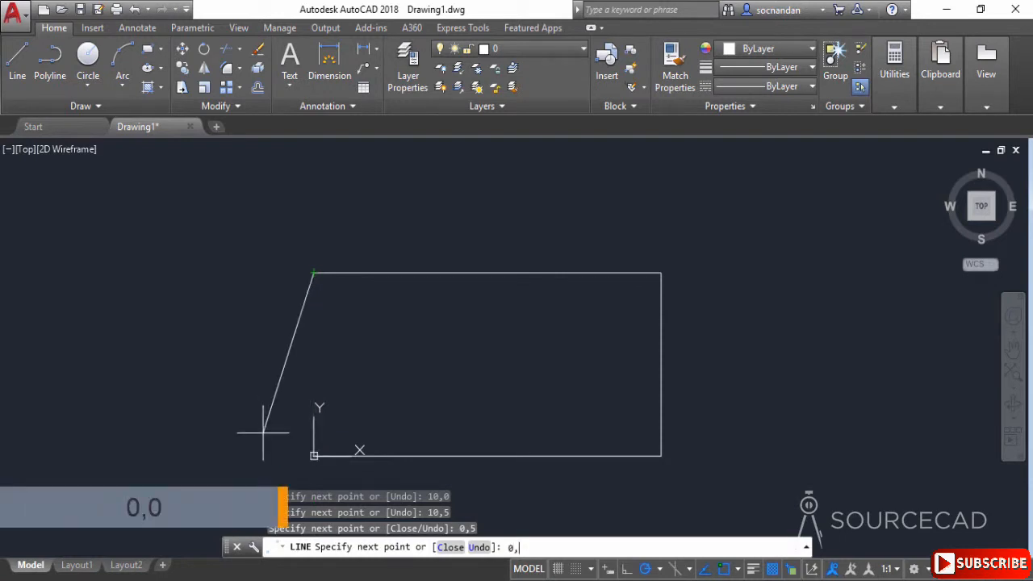
text(0)
key(Return)
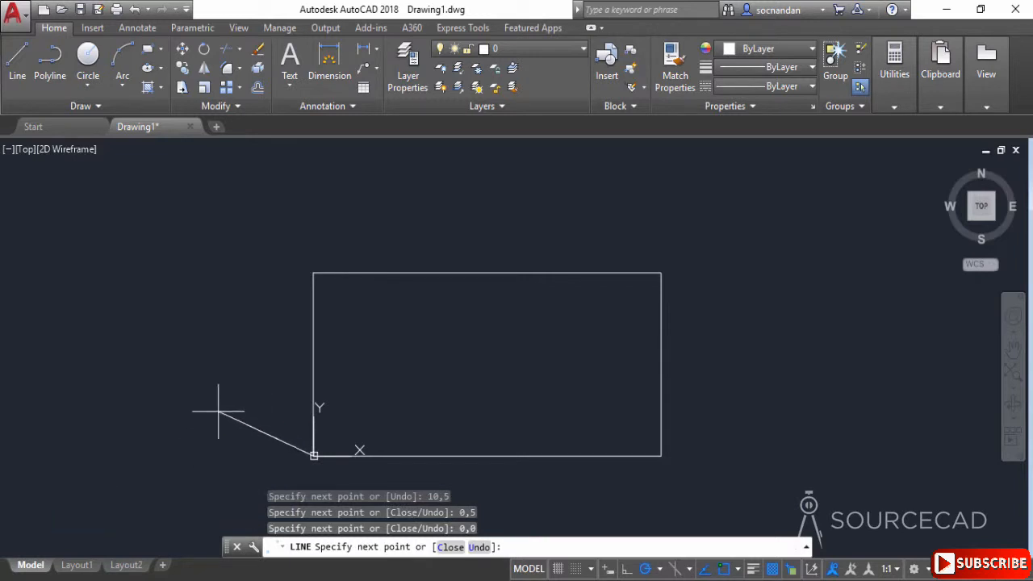
key(Return)
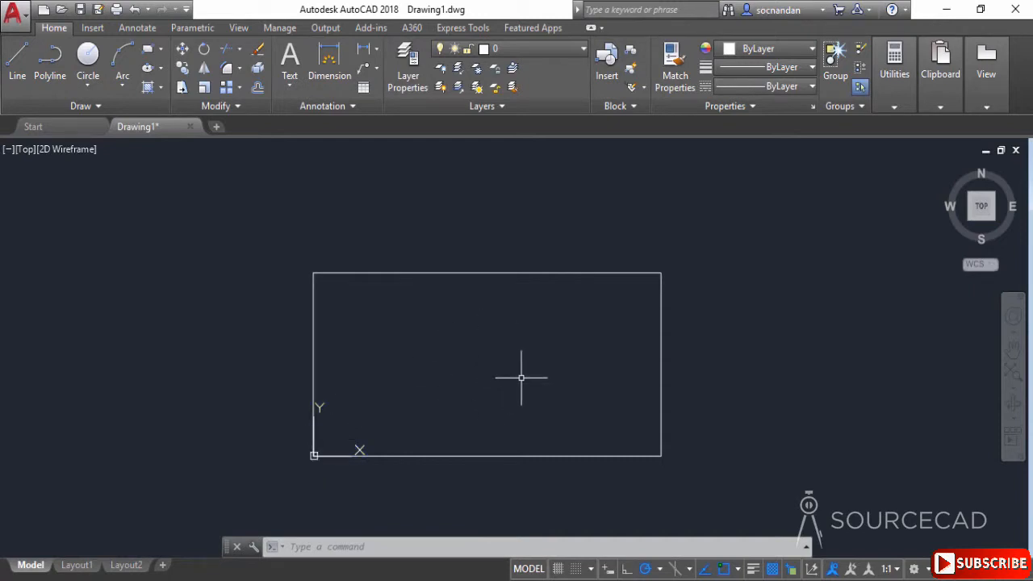
- Draw a single line from a free point inside the rectangle to the absolute coordinate 10,0
click(20, 58)
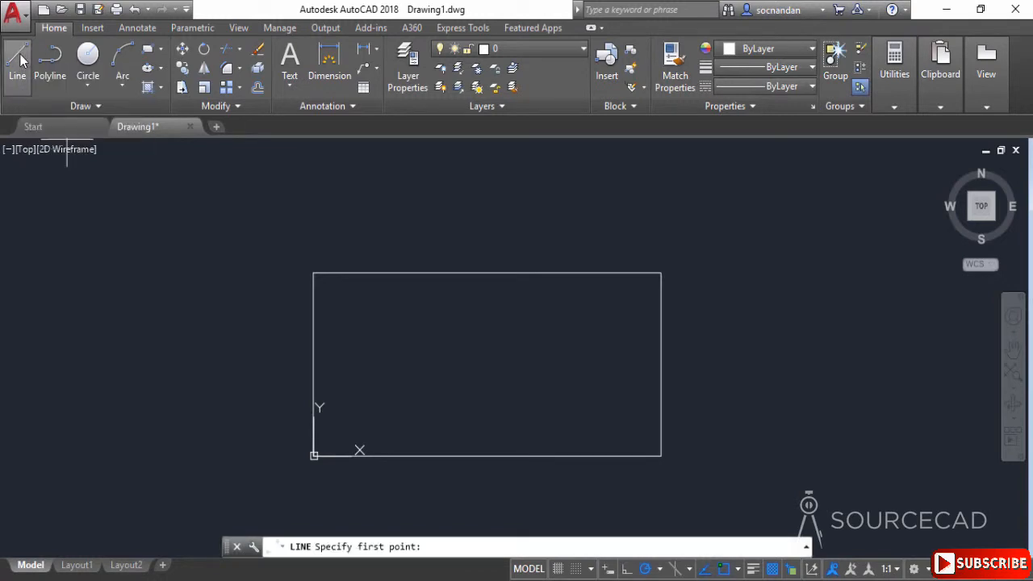
click(429, 391)
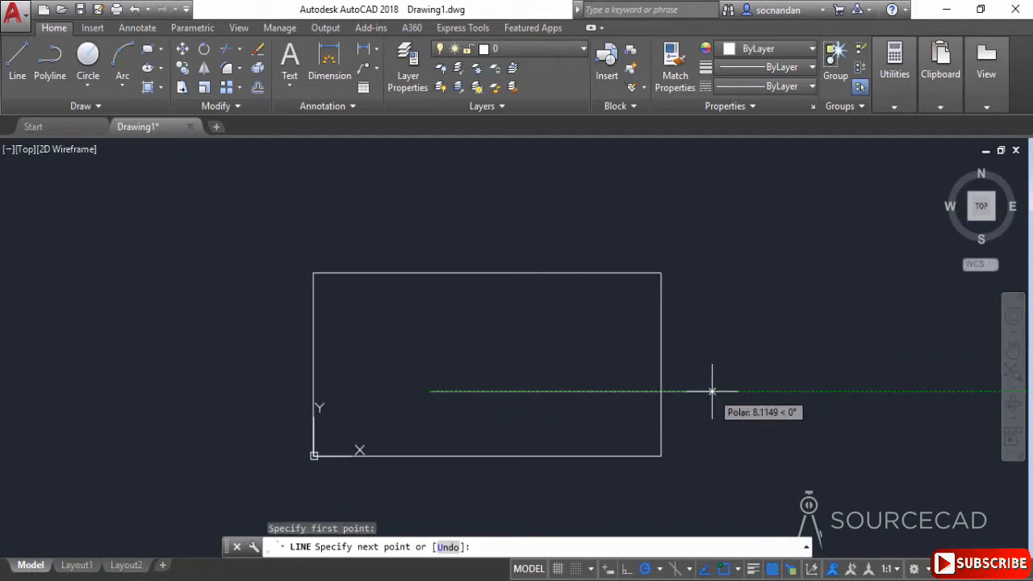
text(10)
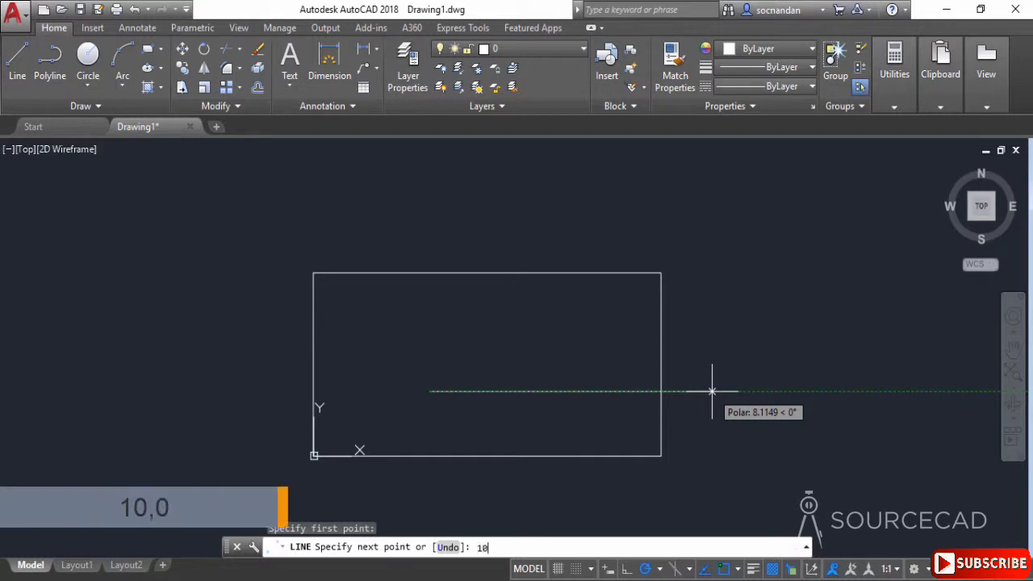
text(,0)
key(Return)
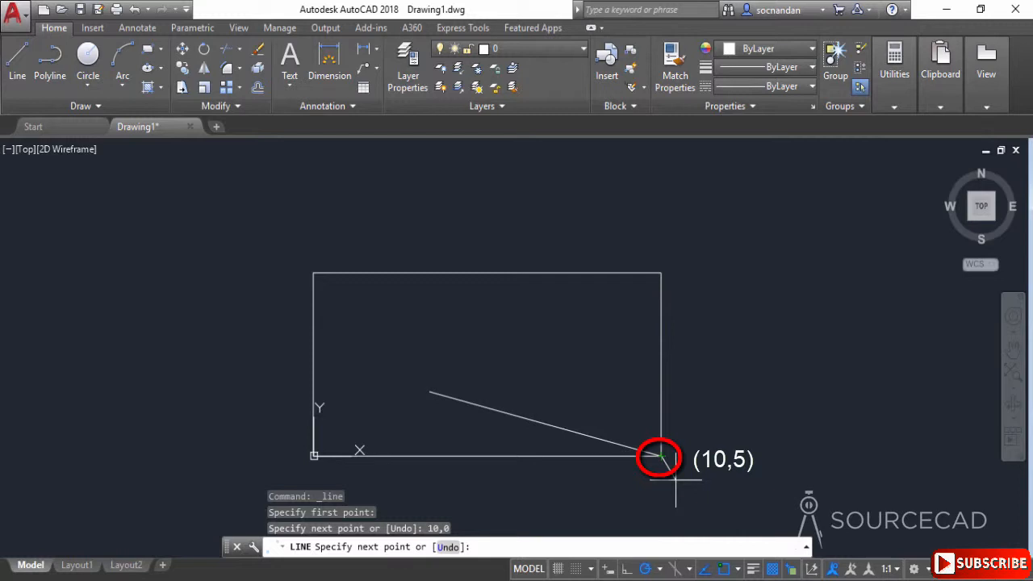
key(Return)
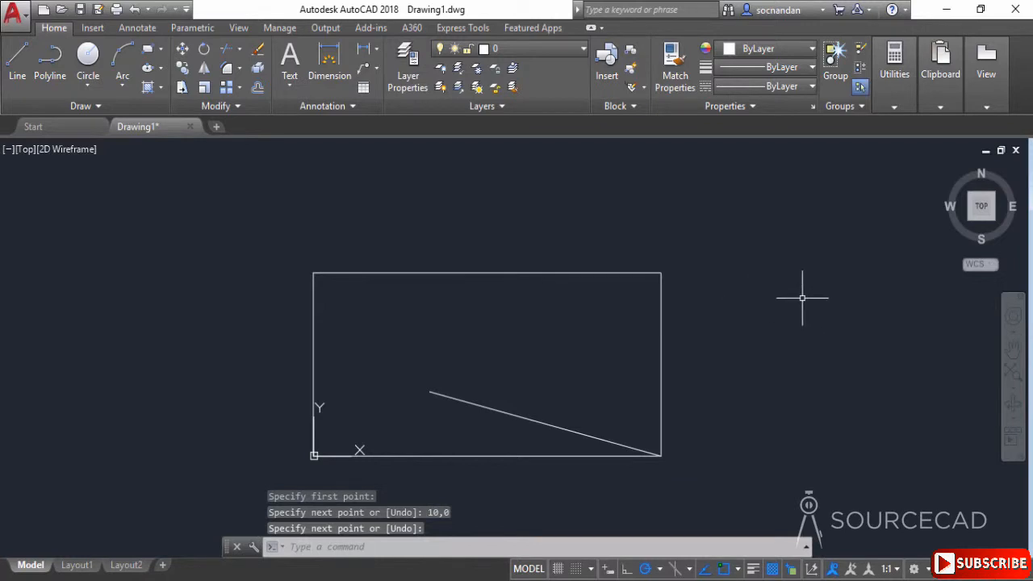
- Erase the slanted line inside the rectangle
click(484, 408)
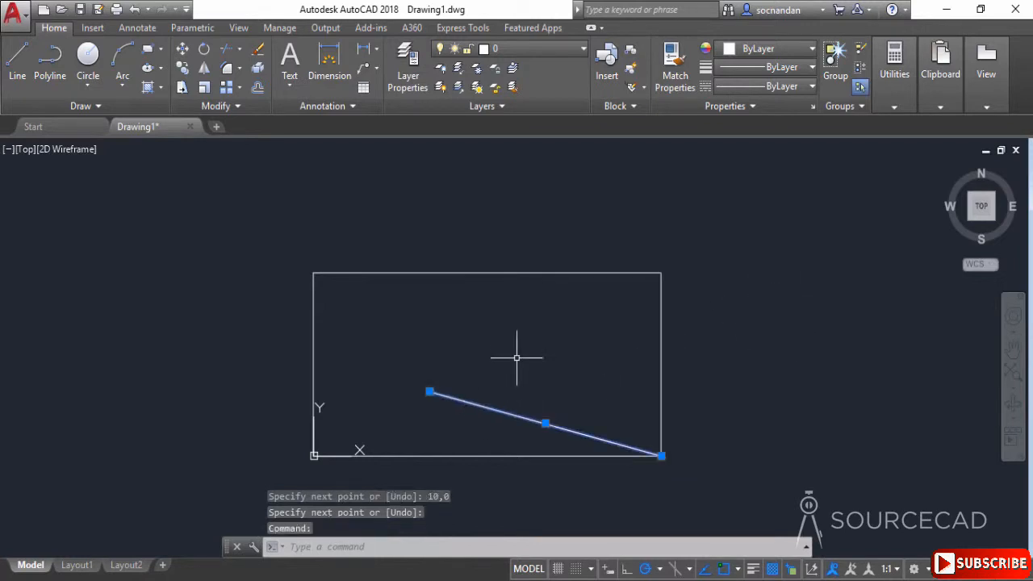
right_click(517, 347)
click(555, 290)
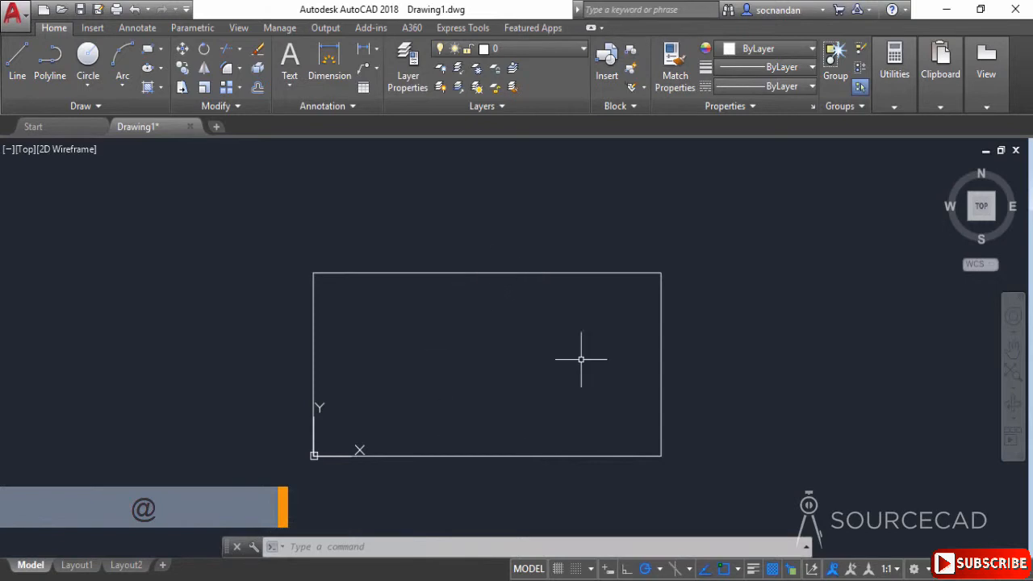
mouse_move(759, 385)
middle_down()
mouse_move(667, 385)
mouse_move(634, 349)
middle_up()
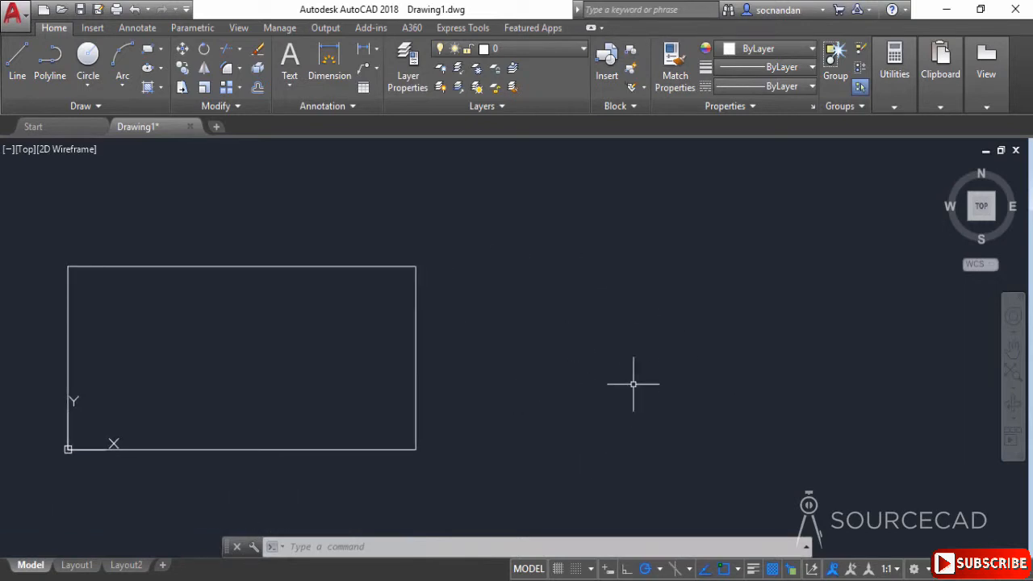
click(19, 70)
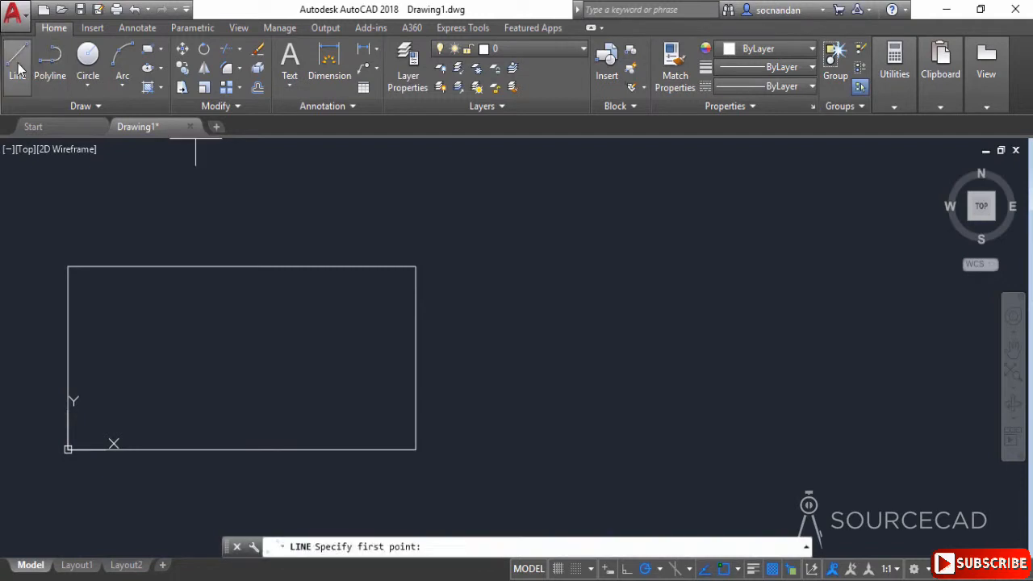
click(509, 402)
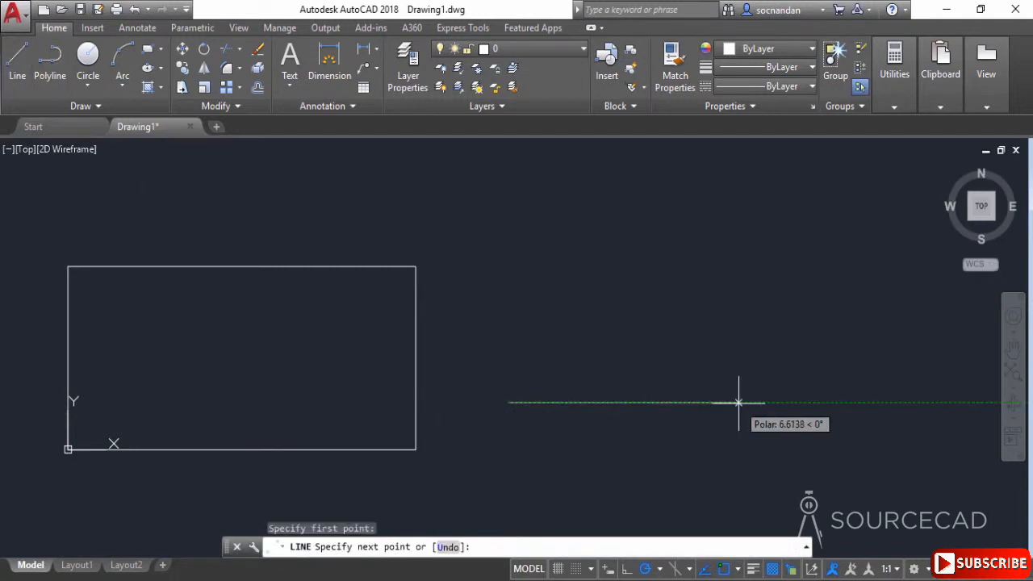
text(@10,)
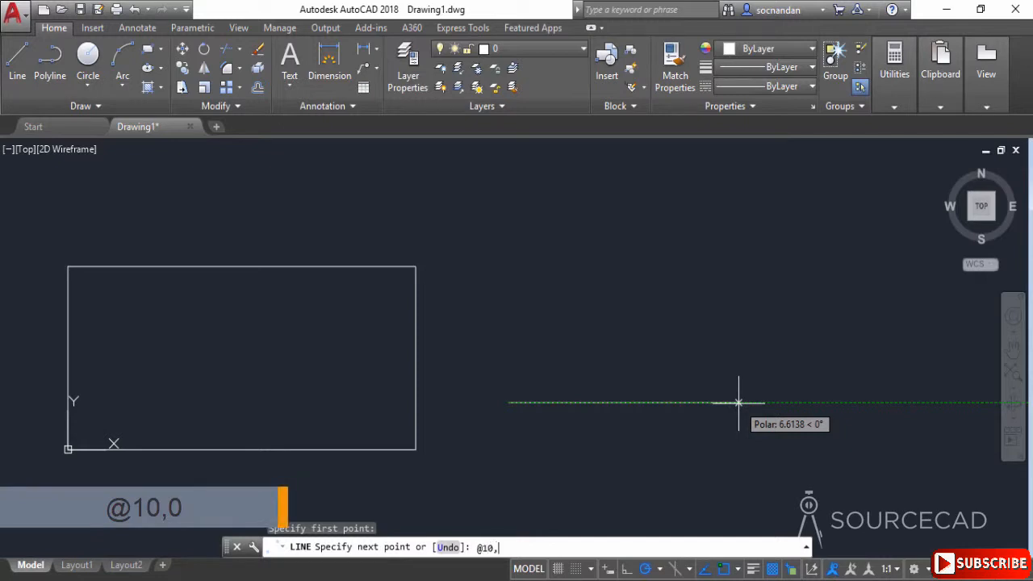
text(0)
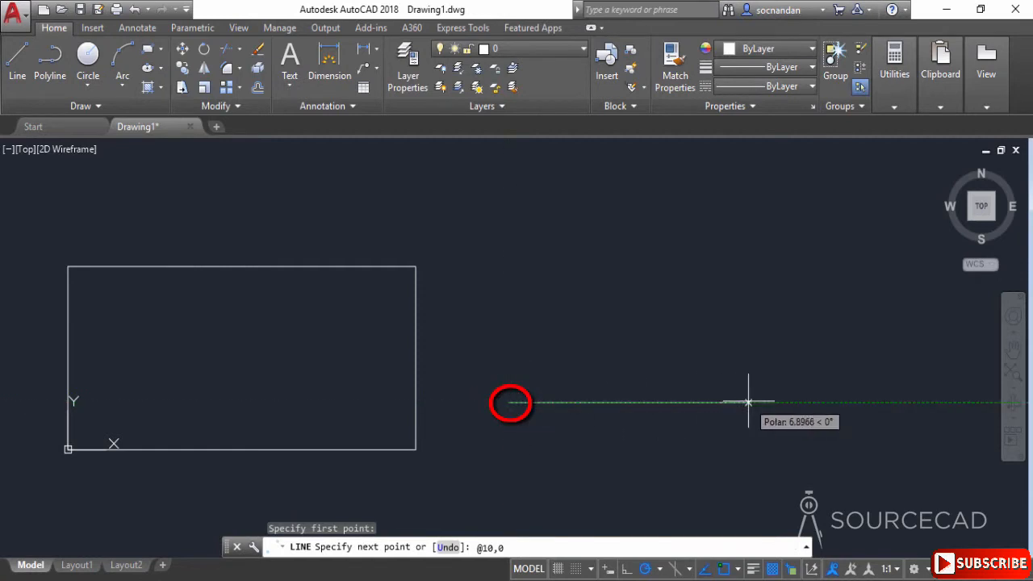
key(Return)
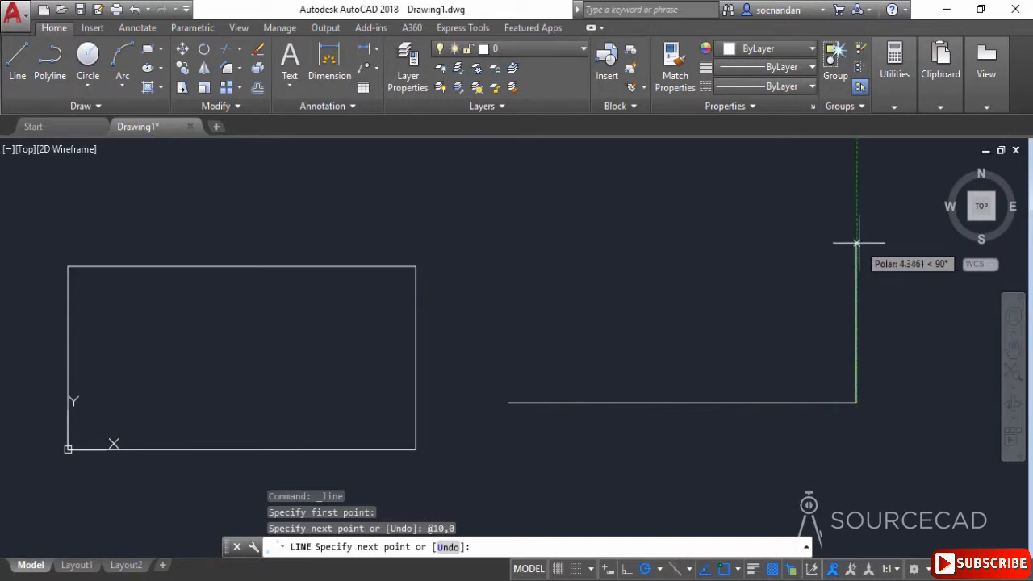
- Continue the line chain upward with the relative coordinate @0,5
text(@0)
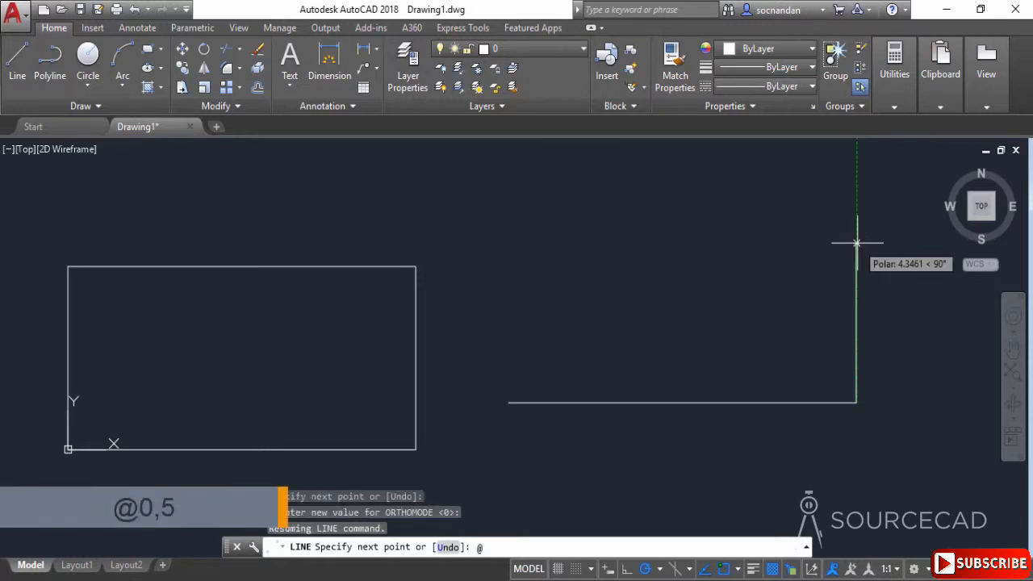
text(,5)
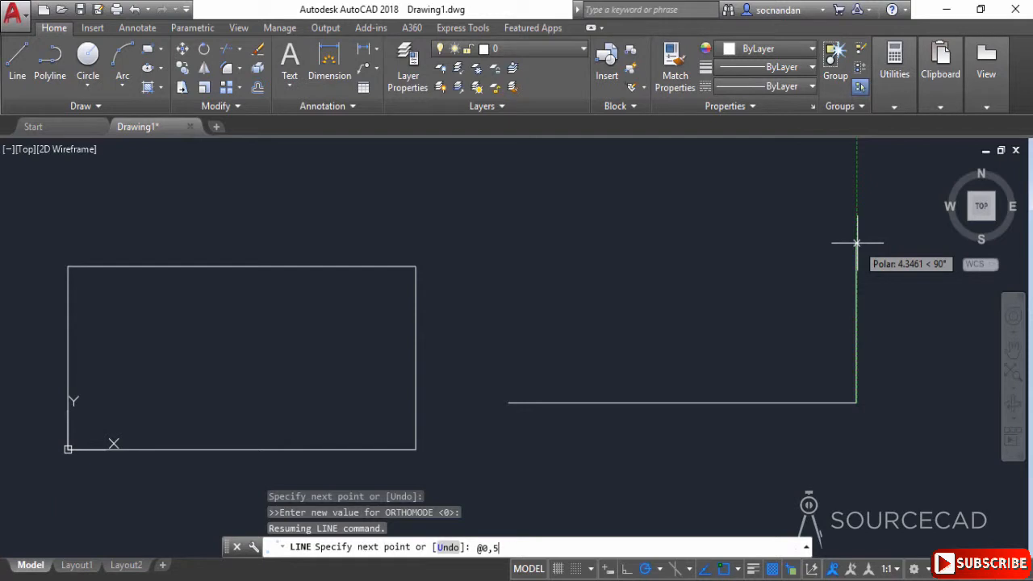
click(858, 403)
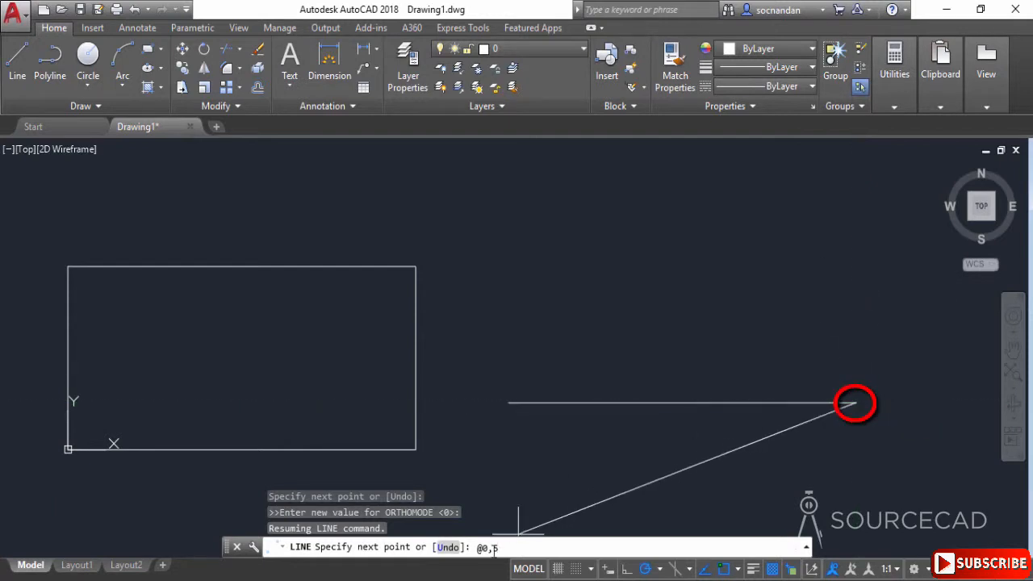
click(857, 402)
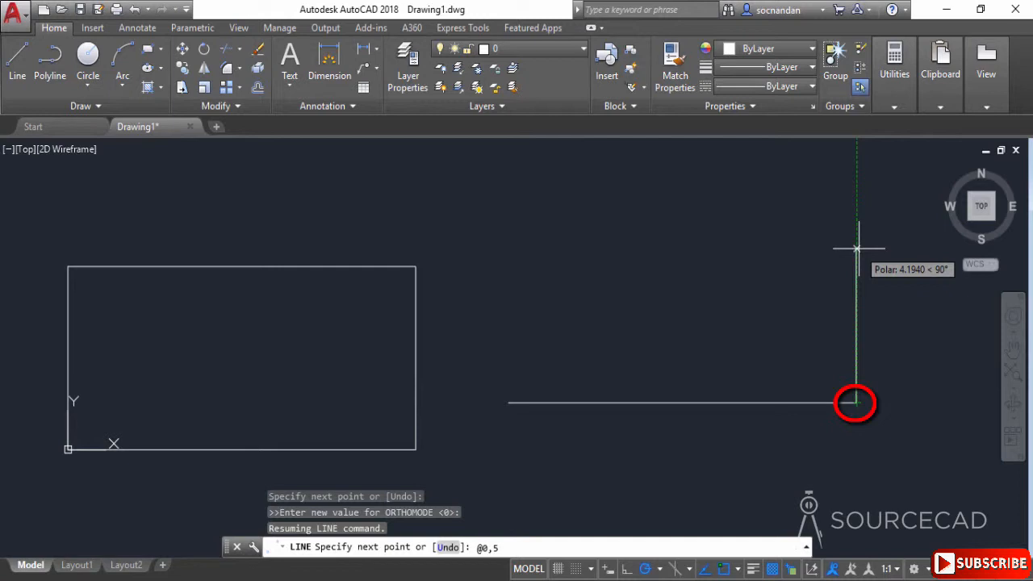
key(Return)
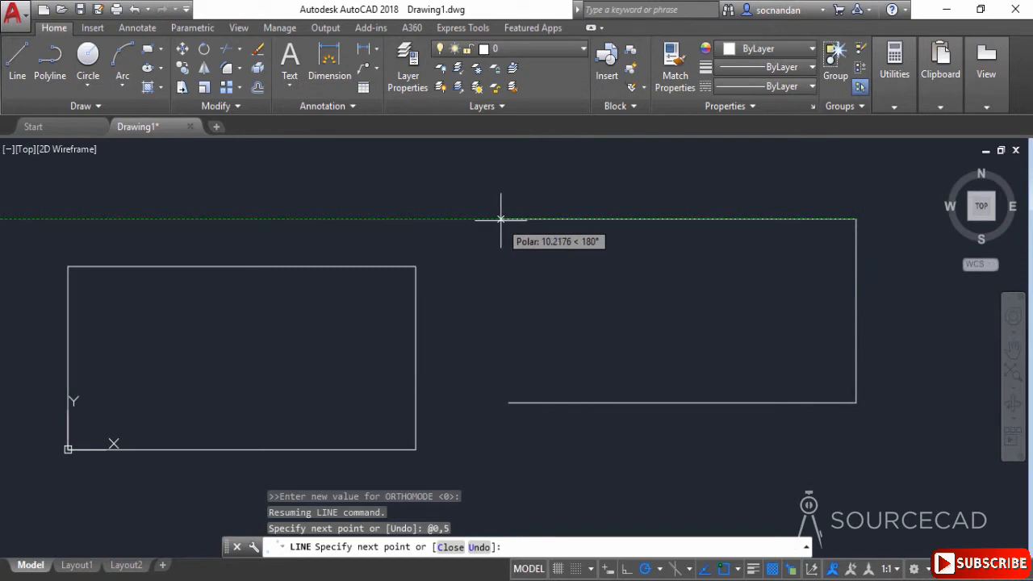
- Add the upper edge of the second rectangle with the relative coordinate @-10,0
text(@)
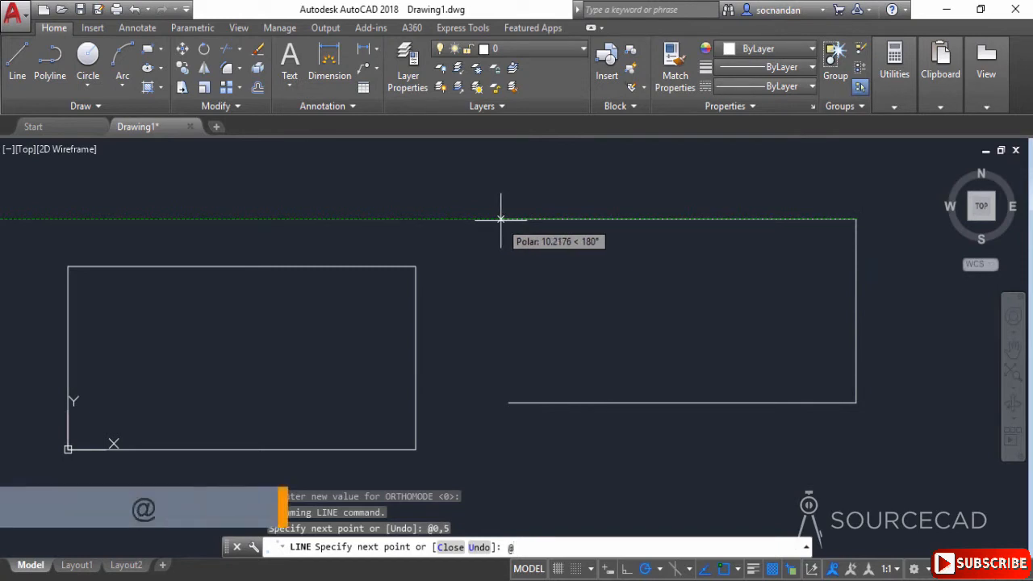
text(-10)
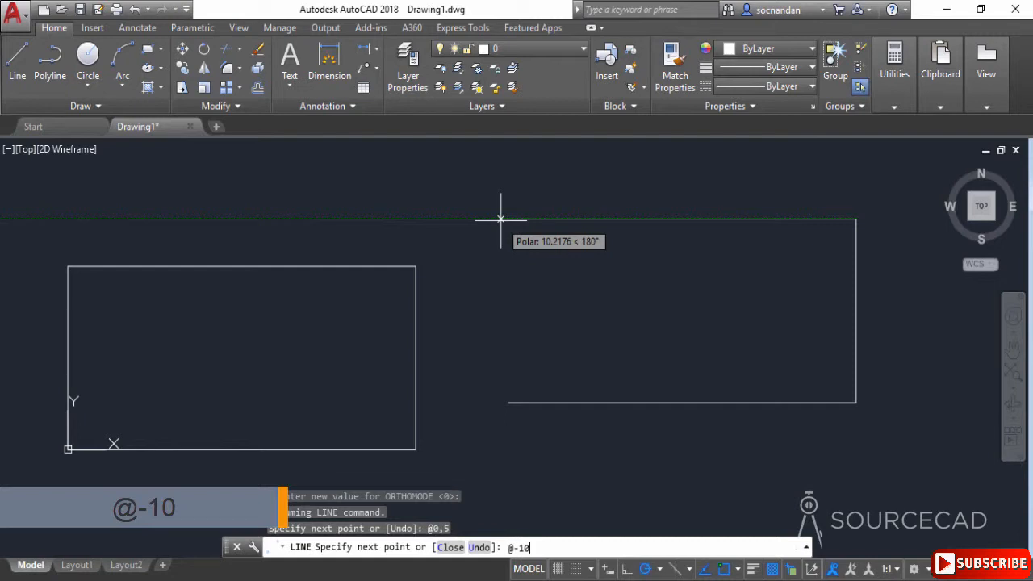
text(,0)
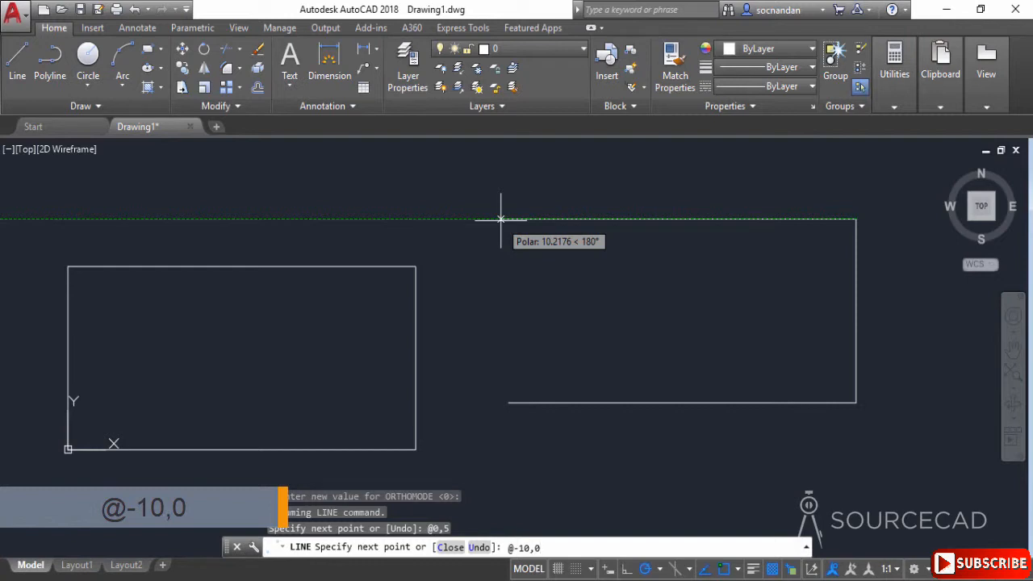
key(Return)
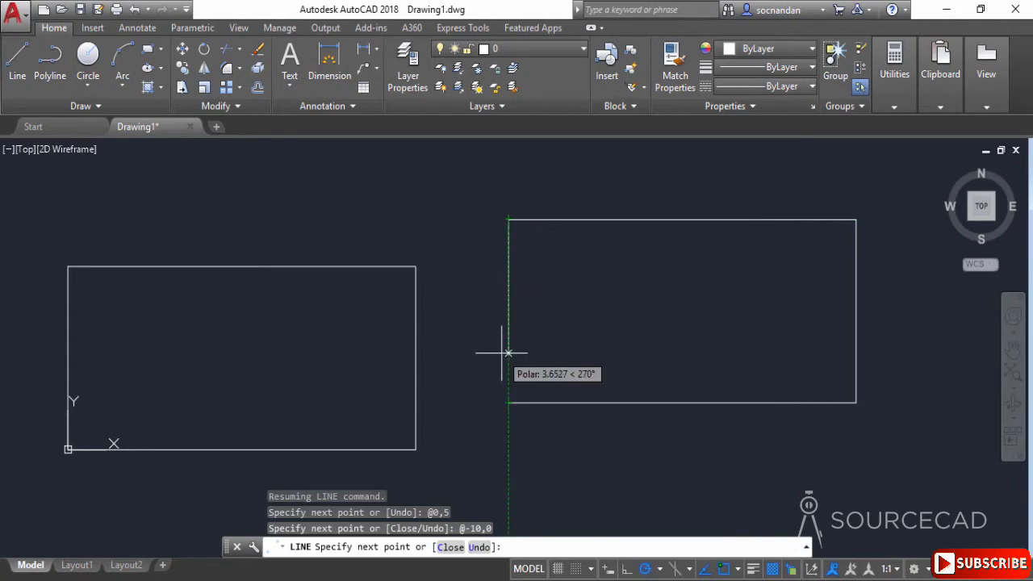
- Close the second rectangle with a segment to the relative coordinate @0,-5 and end the Line command
text(@0,)
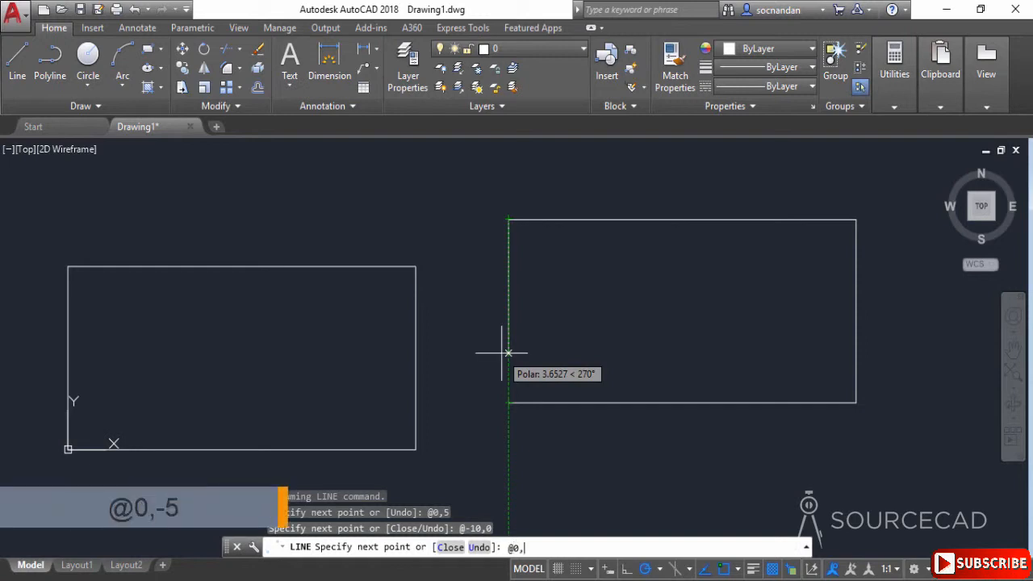
text(-5)
key(Return)
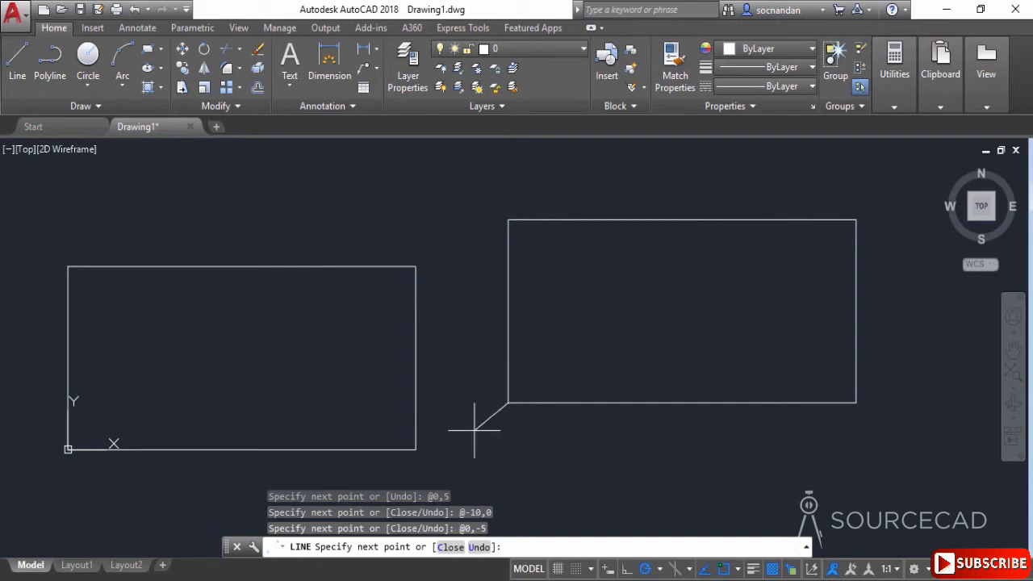
key(Return)
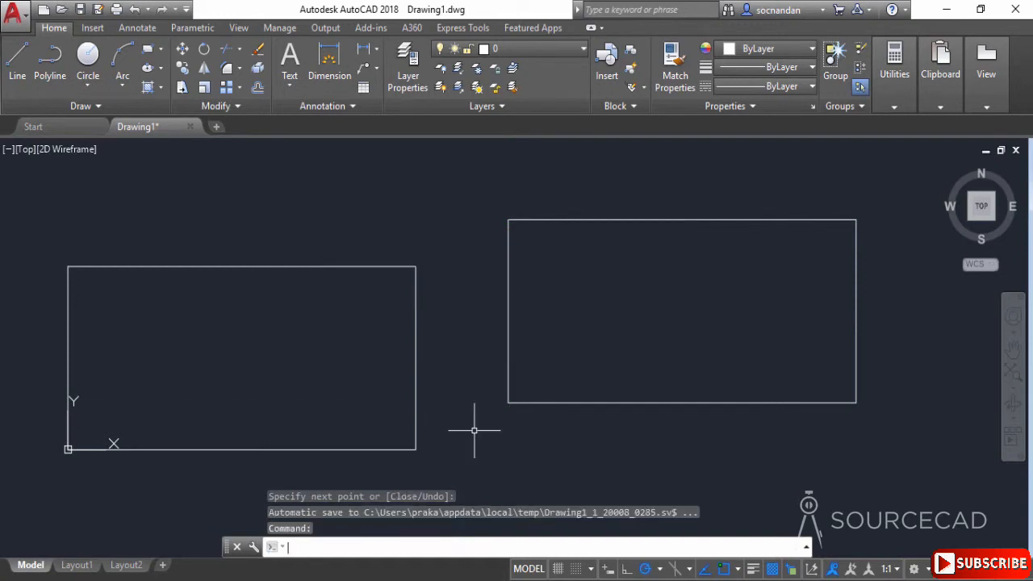